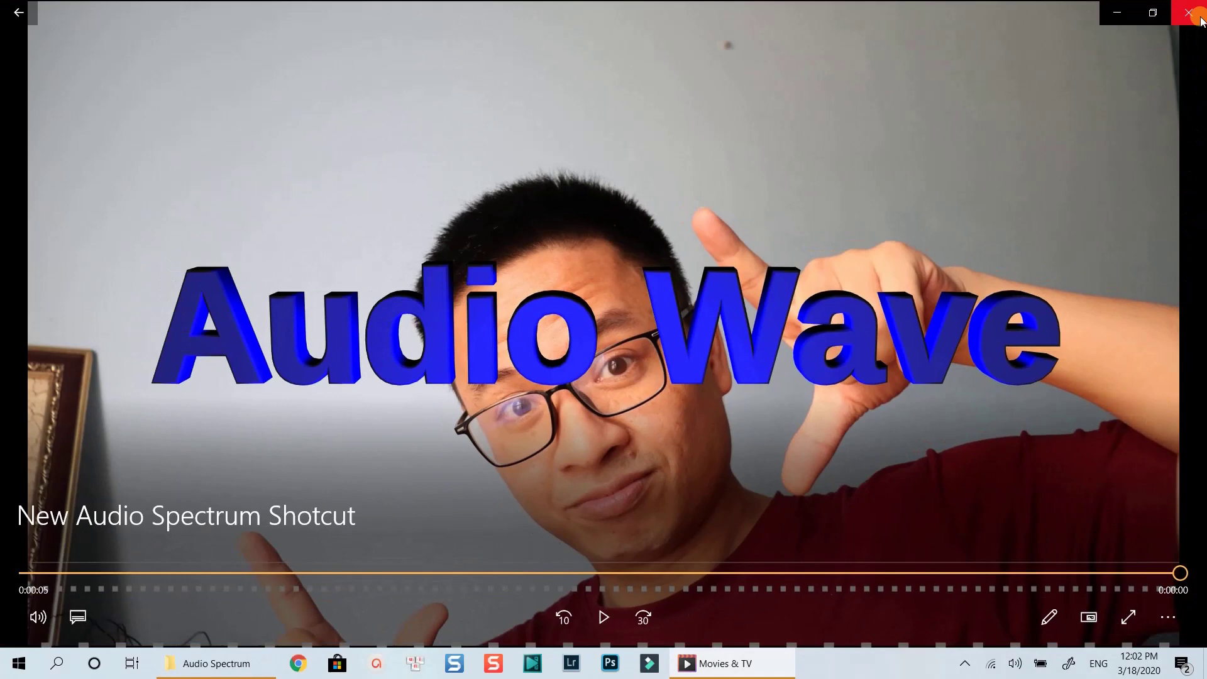
# Close the Movies & TV player and launch Shotcut from its desktop shortcut
pyautogui.click(1189, 13)
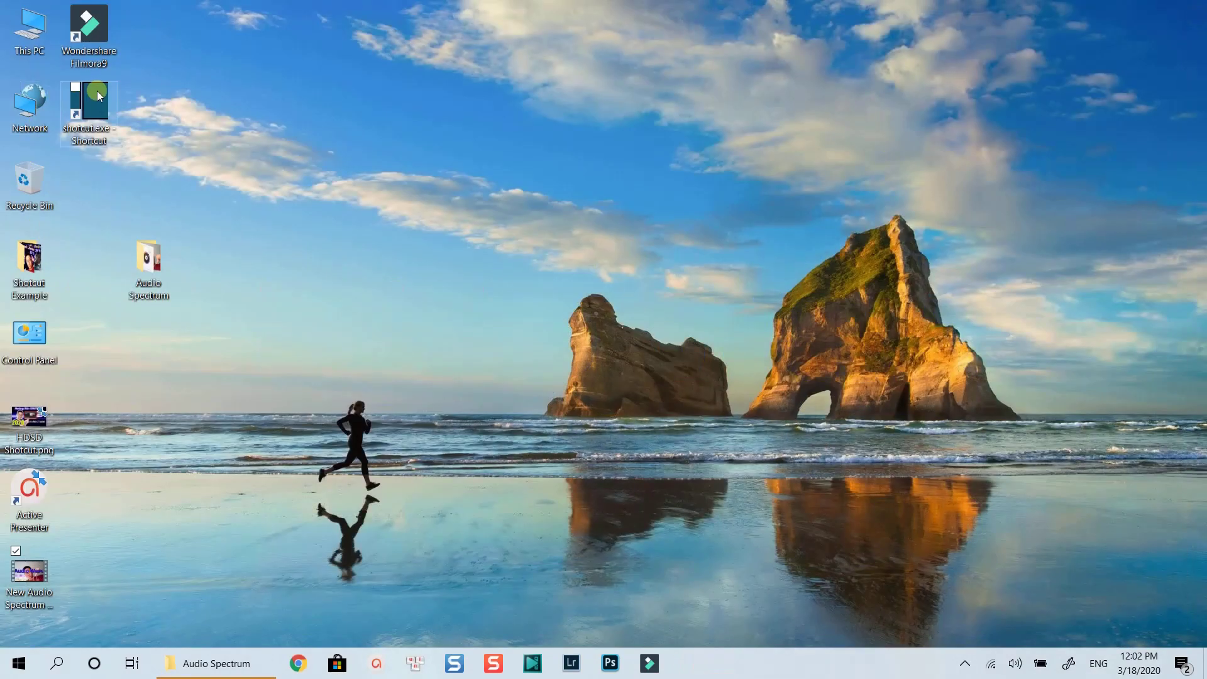
pyautogui.doubleClick(92, 100)
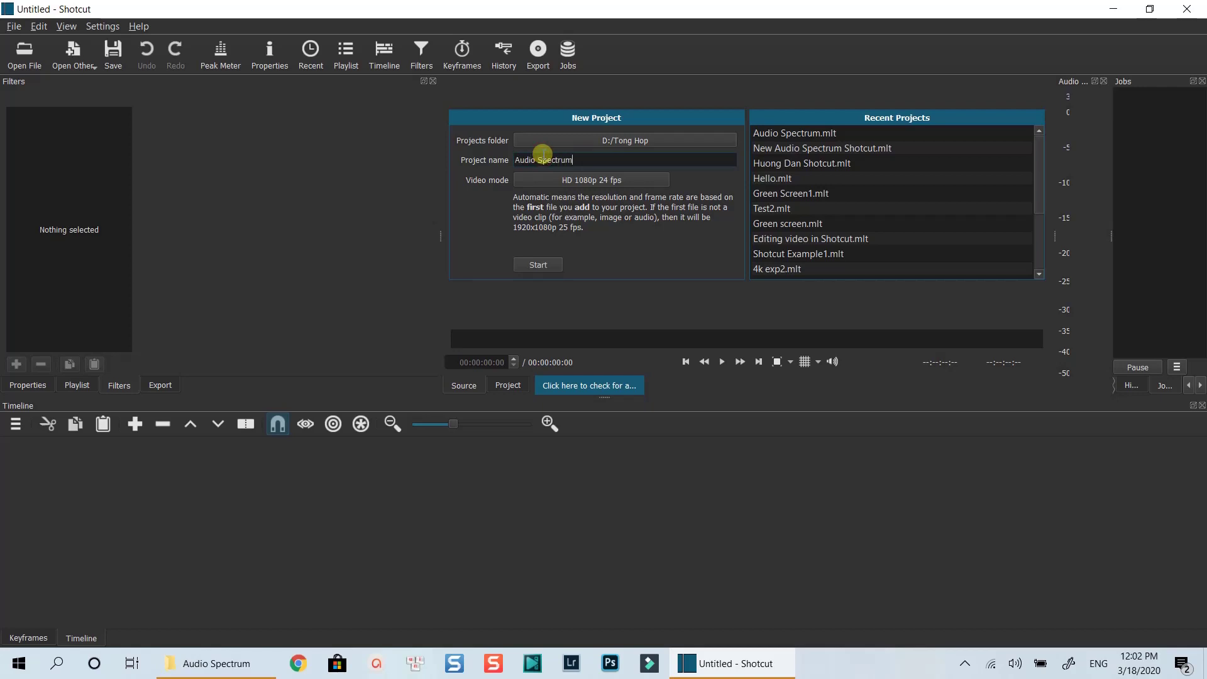
# Create the 'Audio Spectrum' project using the HD 1080p 24 fps video mode
pyautogui.click(591, 181)
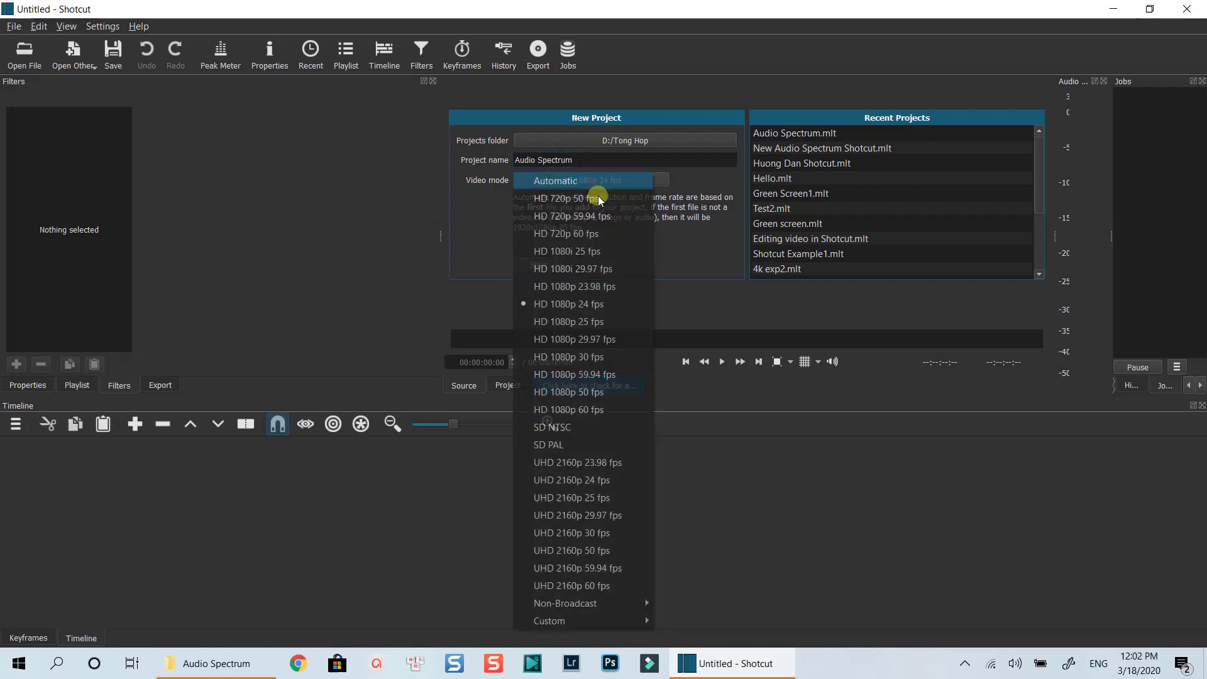
pyautogui.click(579, 305)
pyautogui.click(791, 132)
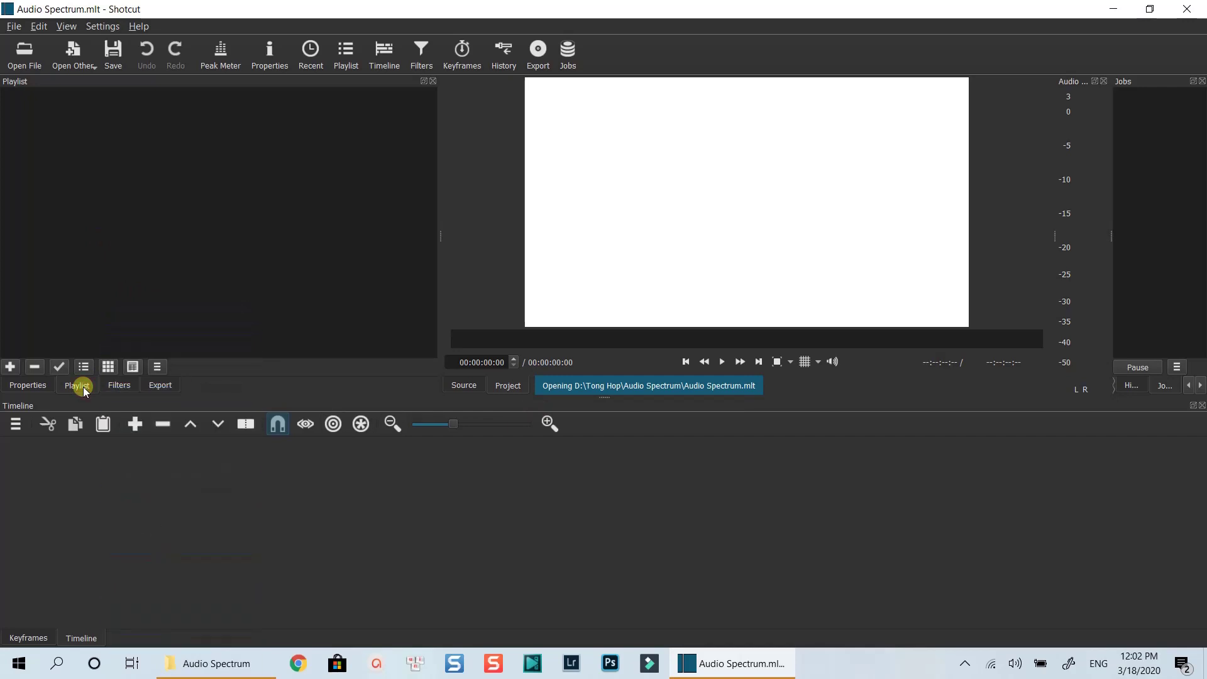
# Drag IMG_5855.JPG and Left_U_Into_Sting.mp3 from the Audio Spectrum folder into the playlist, then close Explorer
pyautogui.click(214, 663)
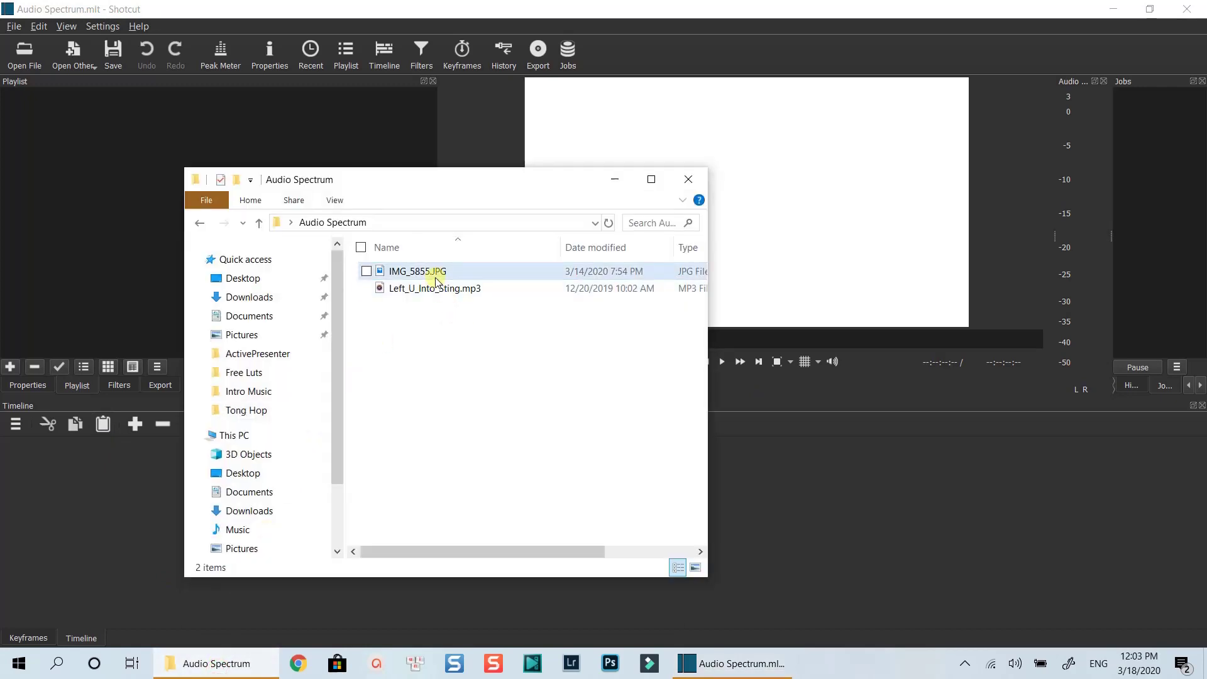
pyautogui.hotkey('ctrl', 'shift', '3')
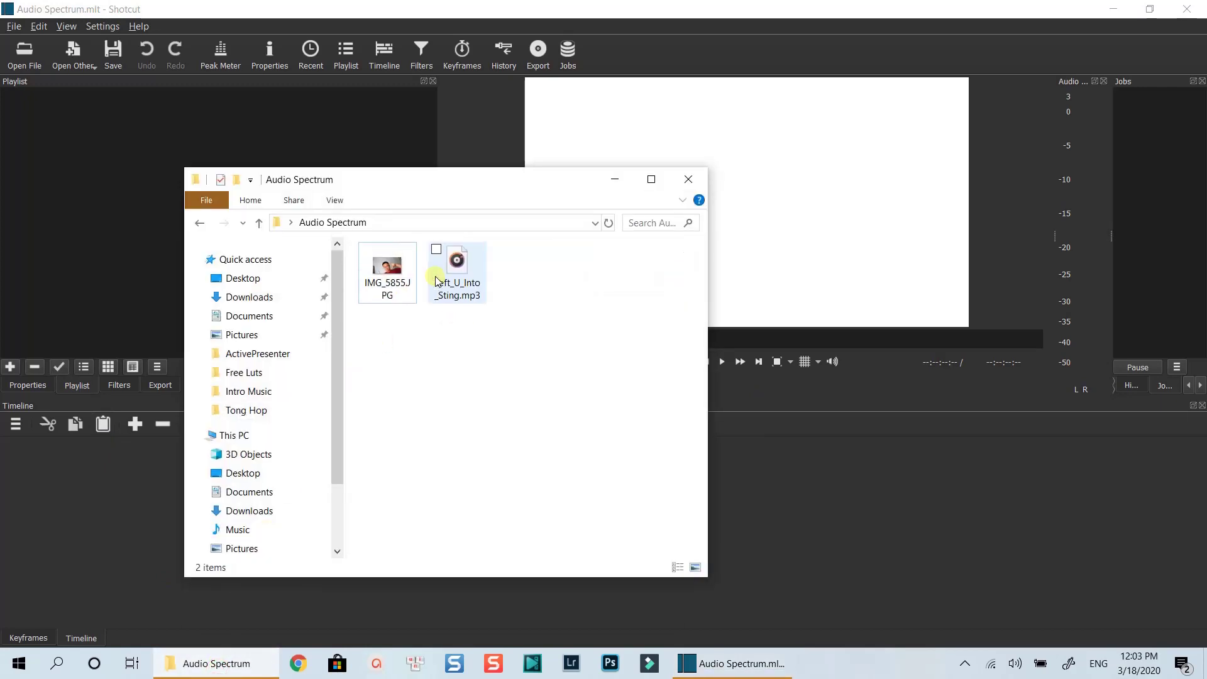
pyautogui.moveTo(453, 177); pyautogui.dragTo(788, 126)
pyautogui.moveTo(797, 286); pyautogui.dragTo(649, 203)
pyautogui.moveTo(657, 214); pyautogui.dragTo(172, 224)
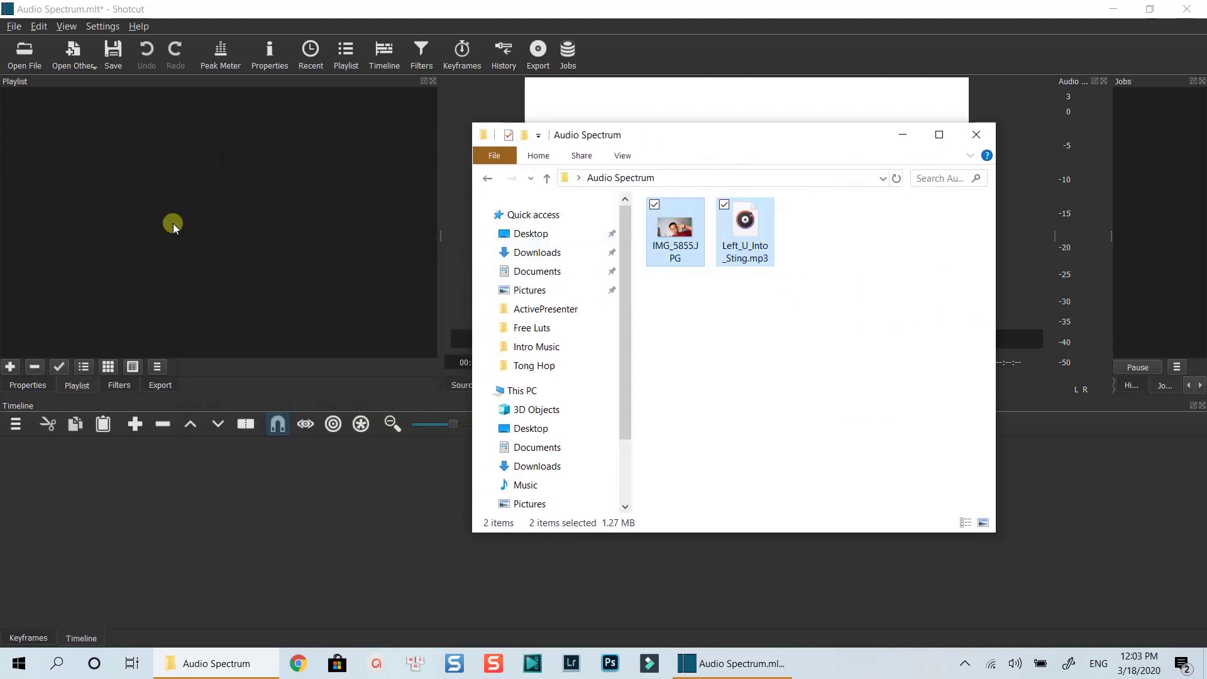
pyautogui.click(977, 135)
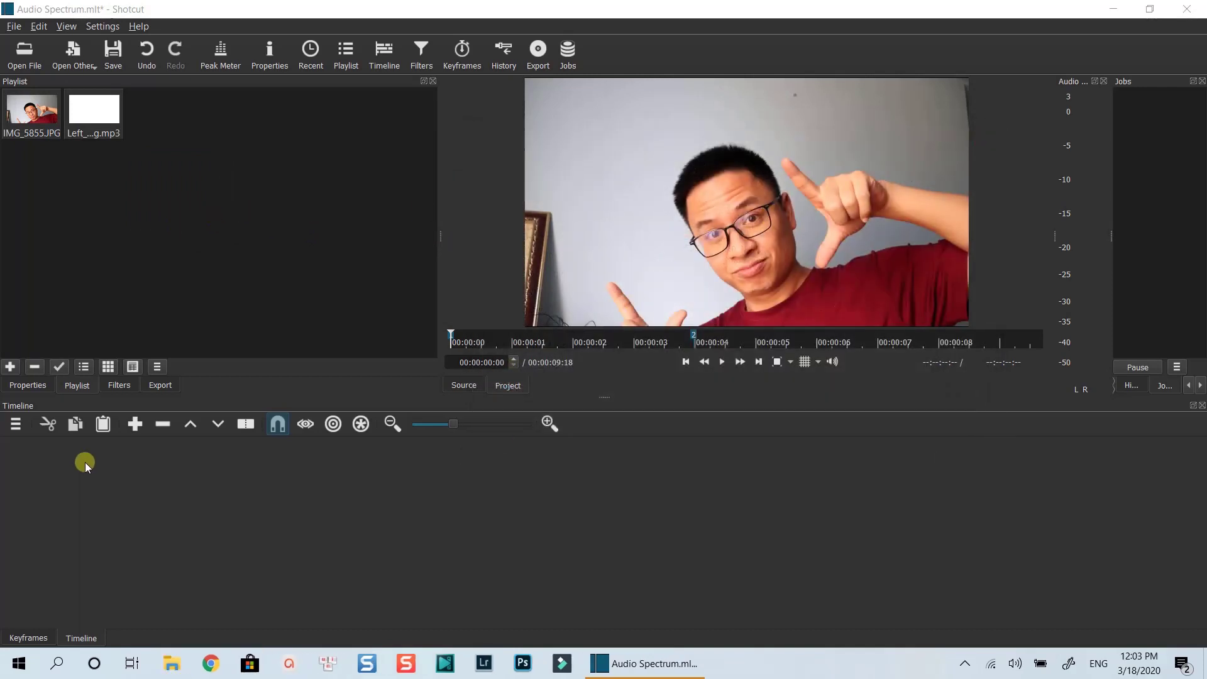
# Add two video tracks, V1 and V2, through the timeline menu
pyautogui.click(16, 424)
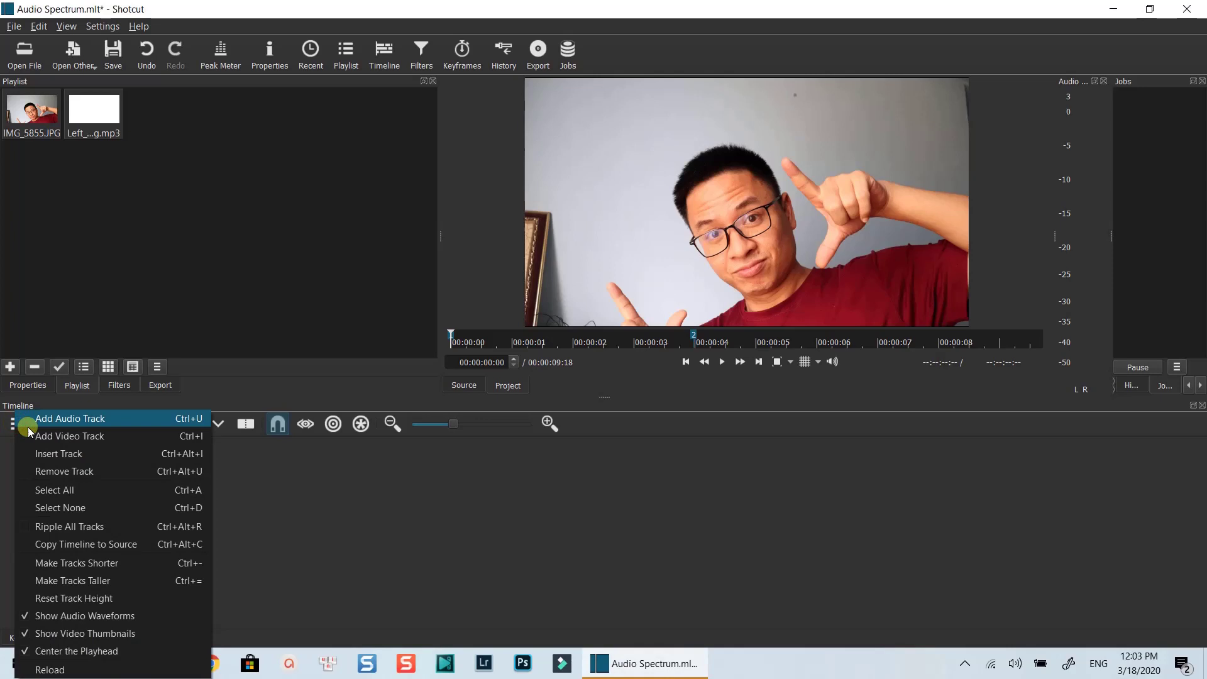
pyautogui.click(44, 435)
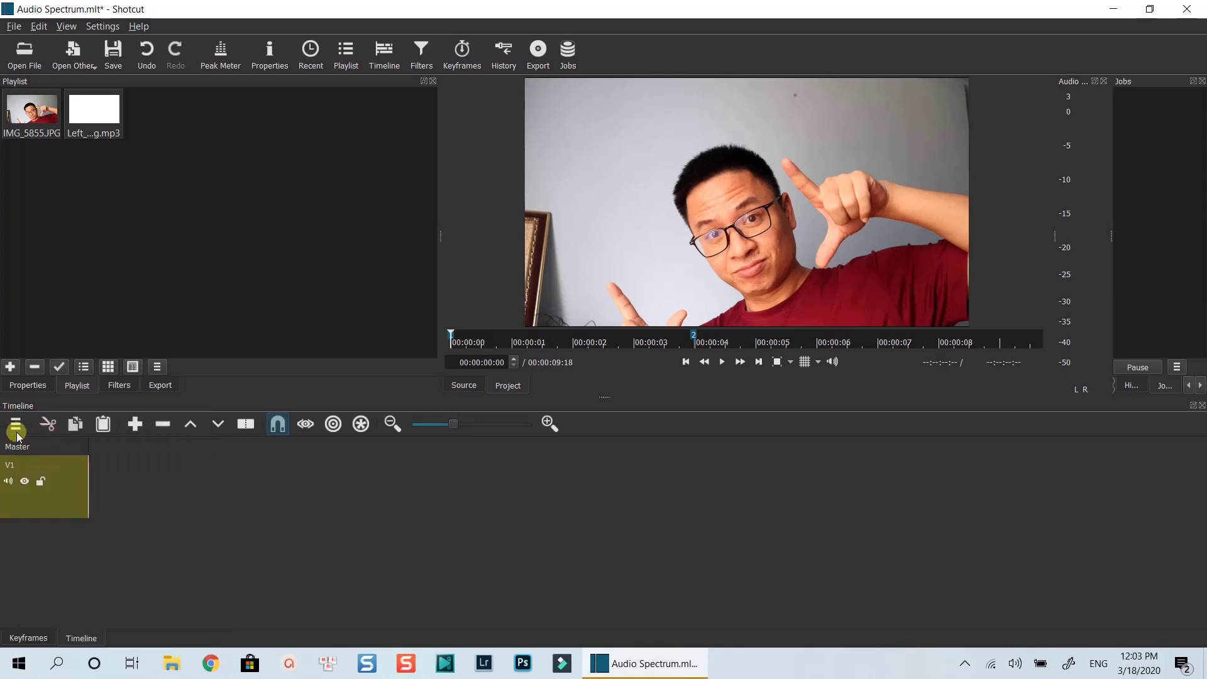
pyautogui.click(16, 424)
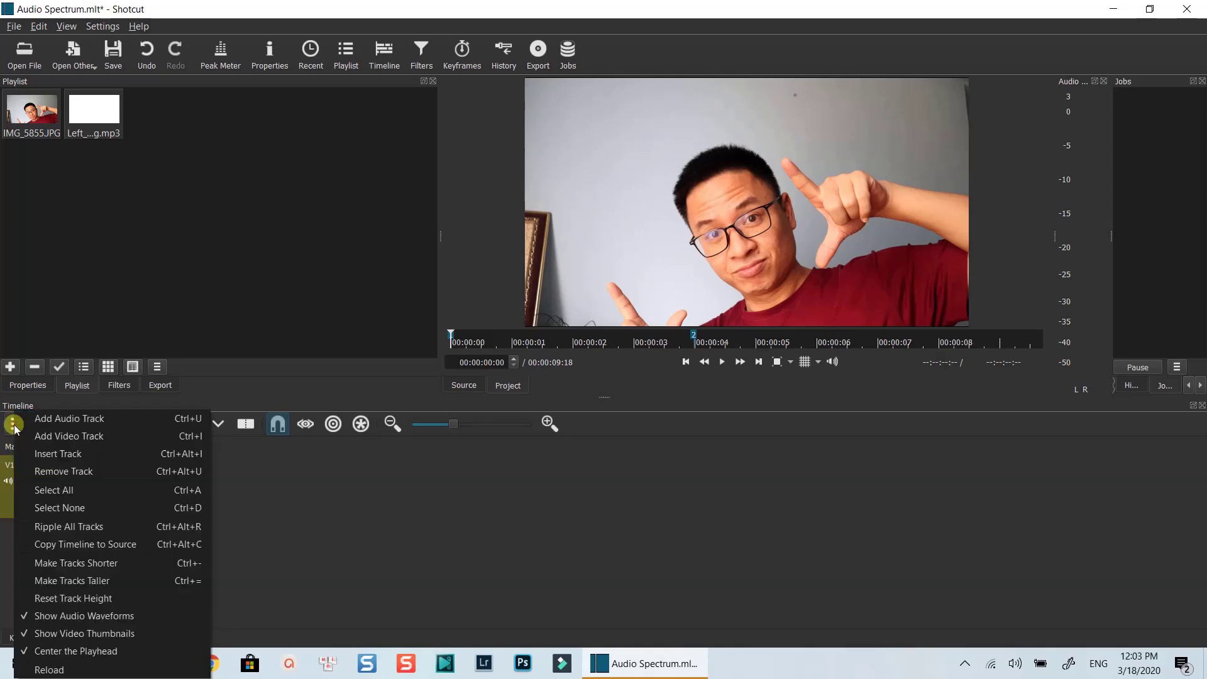
pyautogui.click(48, 438)
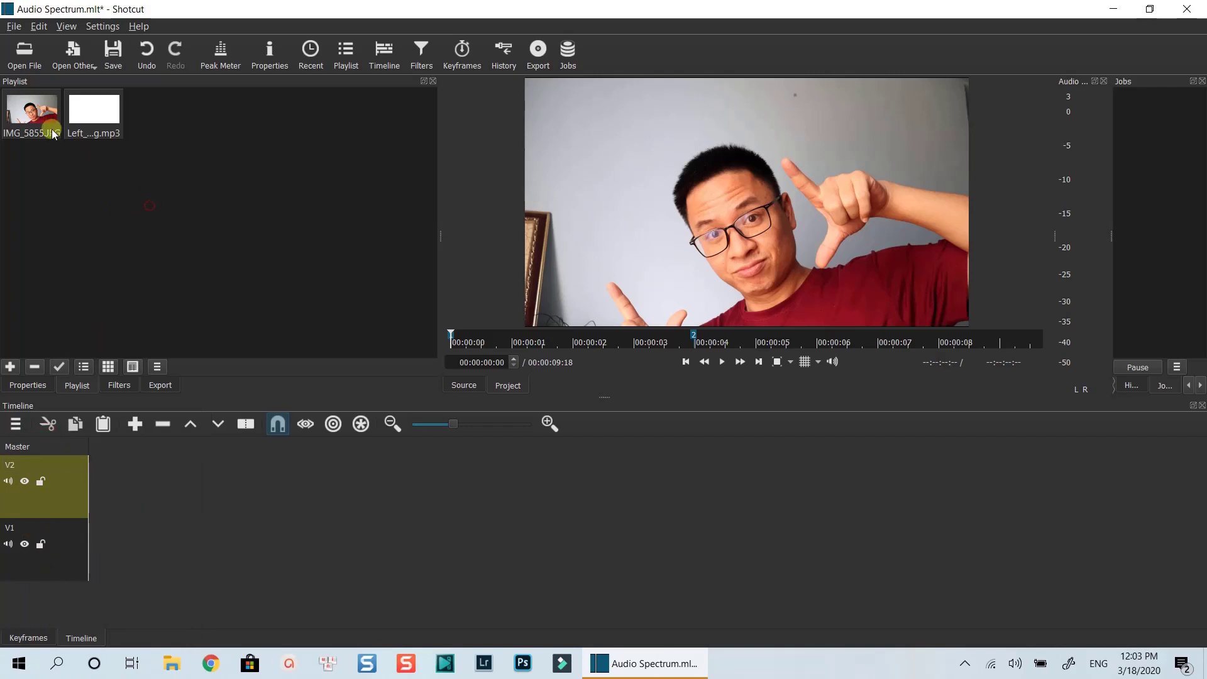
# Place IMG_5855.JPG on track V1 and the mp3 music on V2
pyautogui.moveTo(38, 116); pyautogui.dragTo(93, 564)
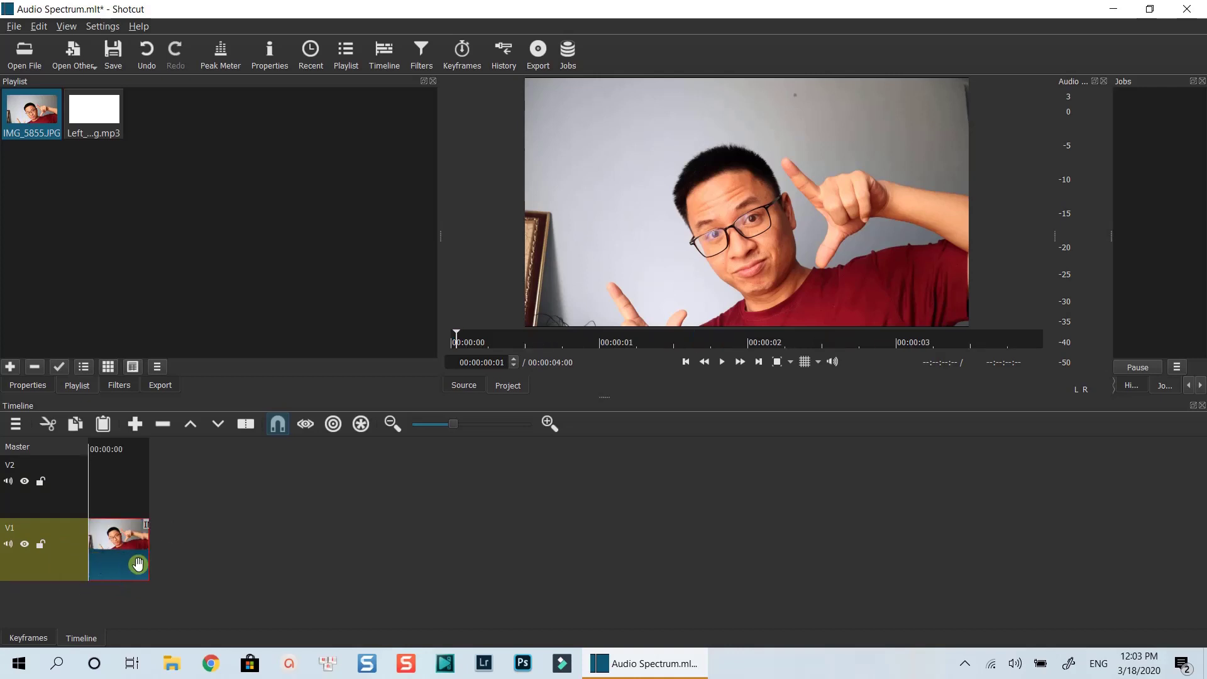
pyautogui.click(105, 119)
pyautogui.moveTo(106, 119); pyautogui.dragTo(94, 491)
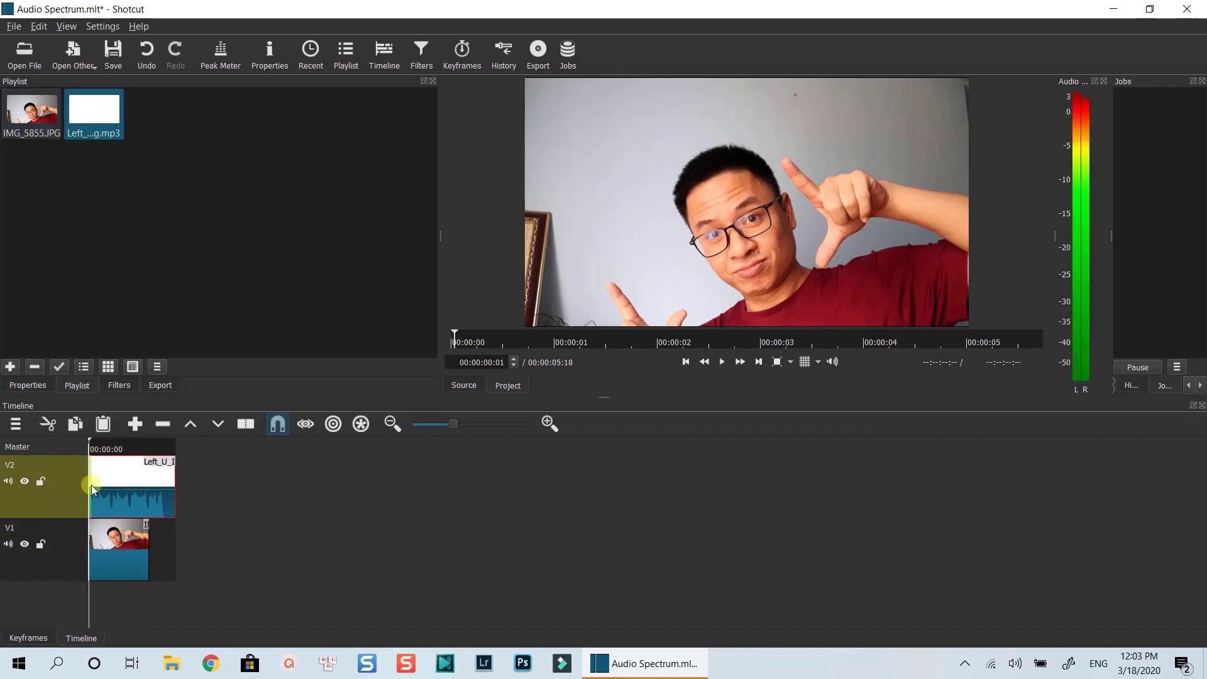
# Stretch the photo clip to about 5 seconds and preview the playback
pyautogui.click(145, 553)
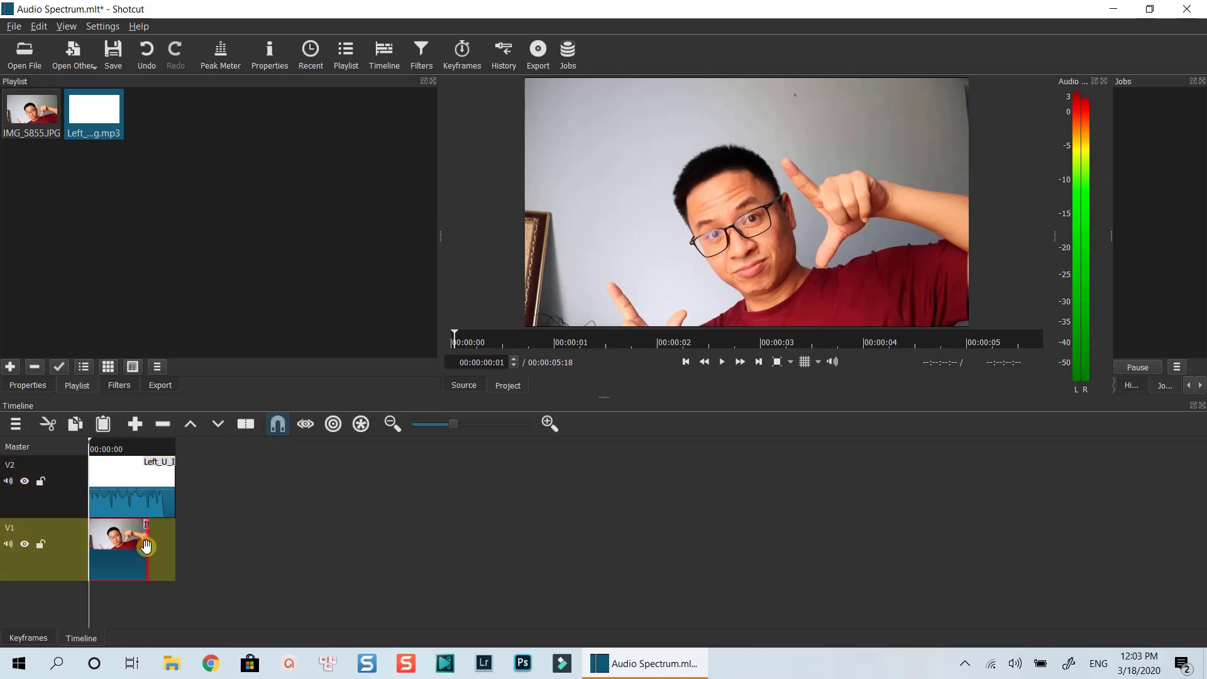
pyautogui.moveTo(148, 550); pyautogui.dragTo(182, 552)
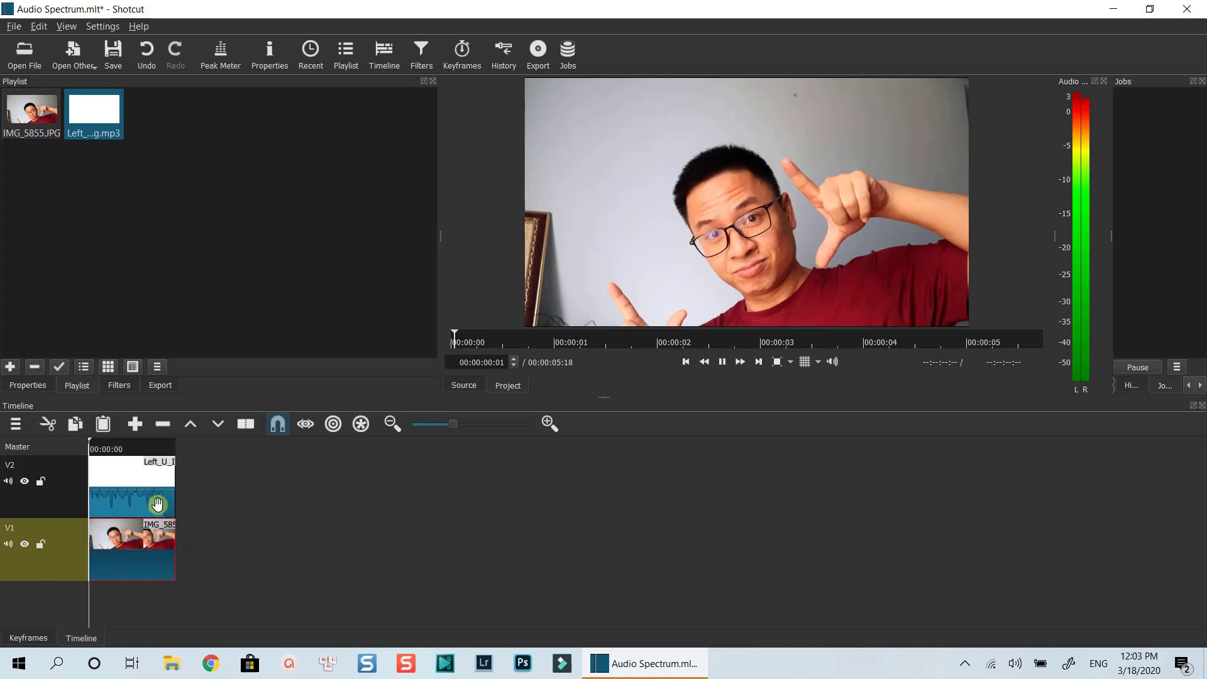
pyautogui.press('space')
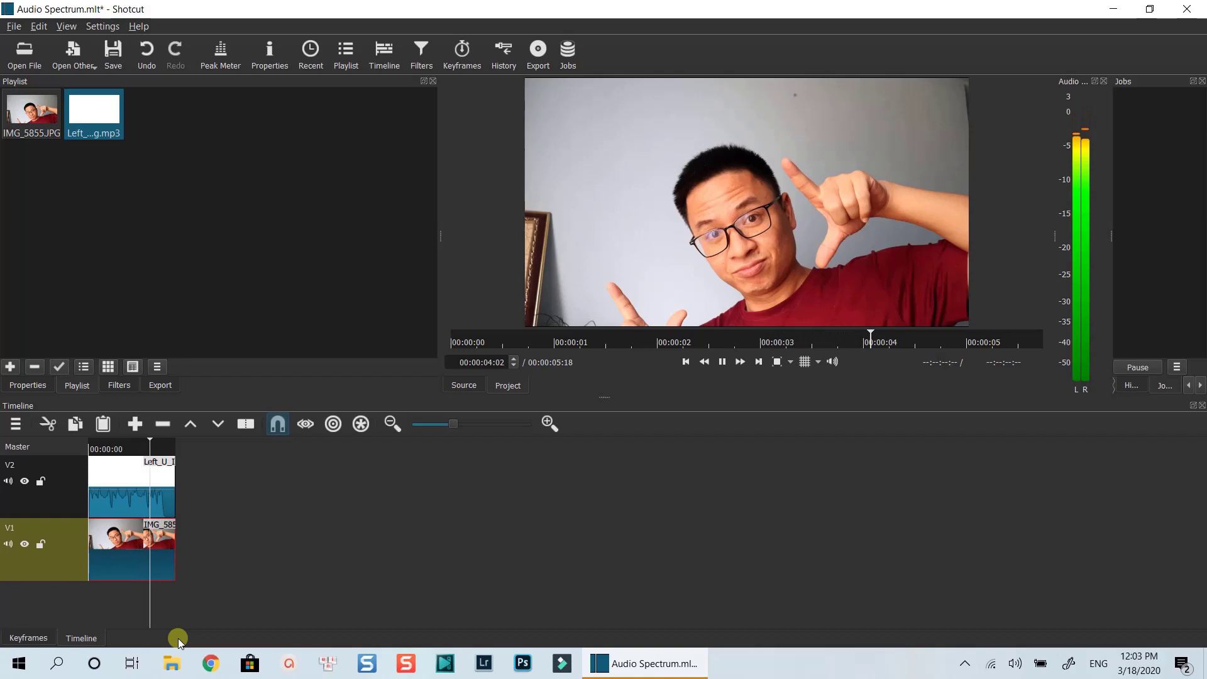
pyautogui.press('space')
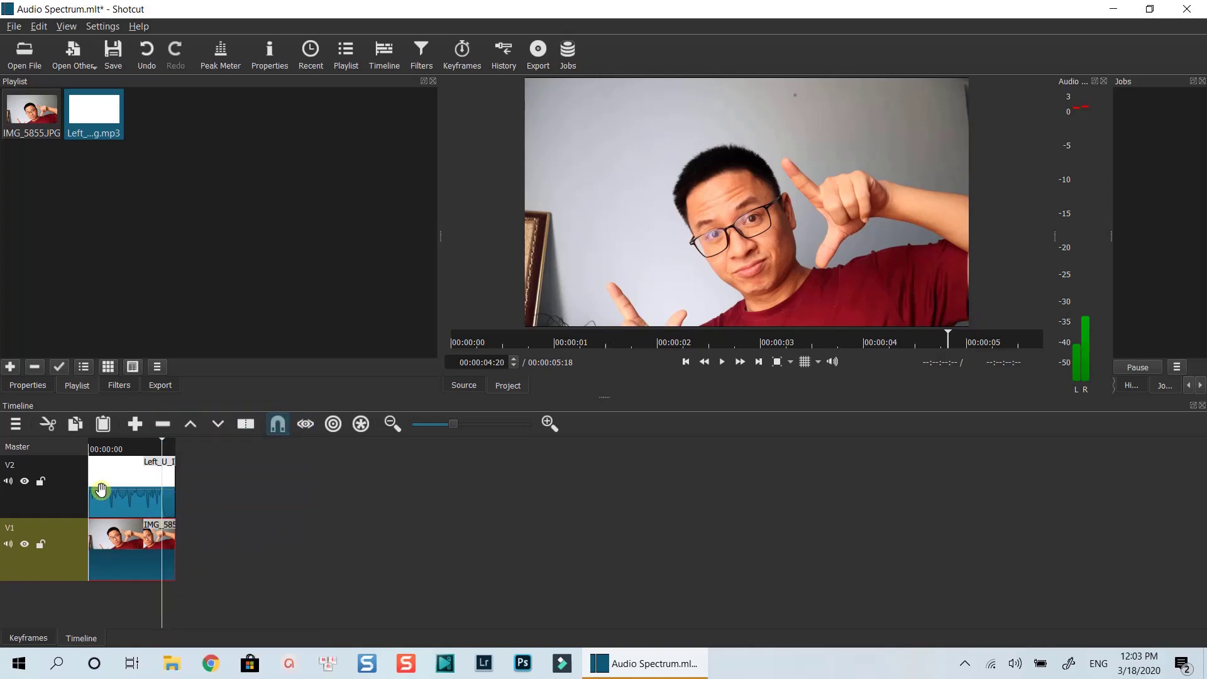
# Search the filters for 'audi' and apply Audio Spectrum Visualization to the mp3 clip
pyautogui.click(122, 488)
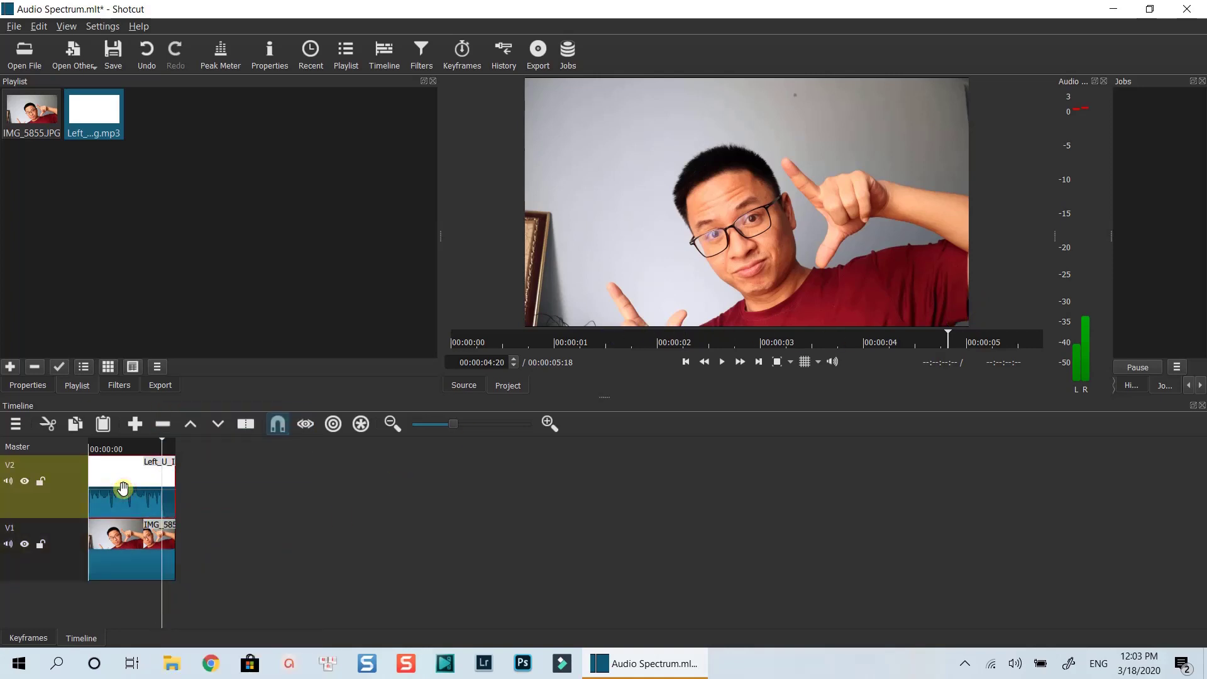
pyautogui.click(119, 387)
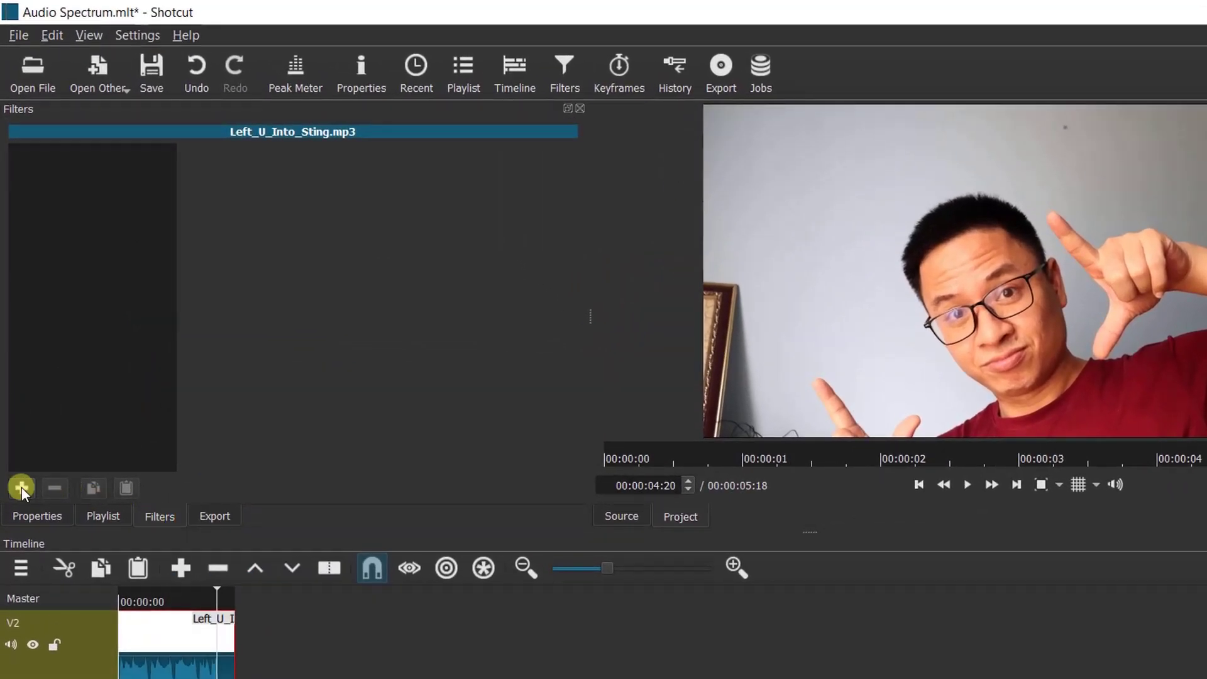
pyautogui.click(22, 487)
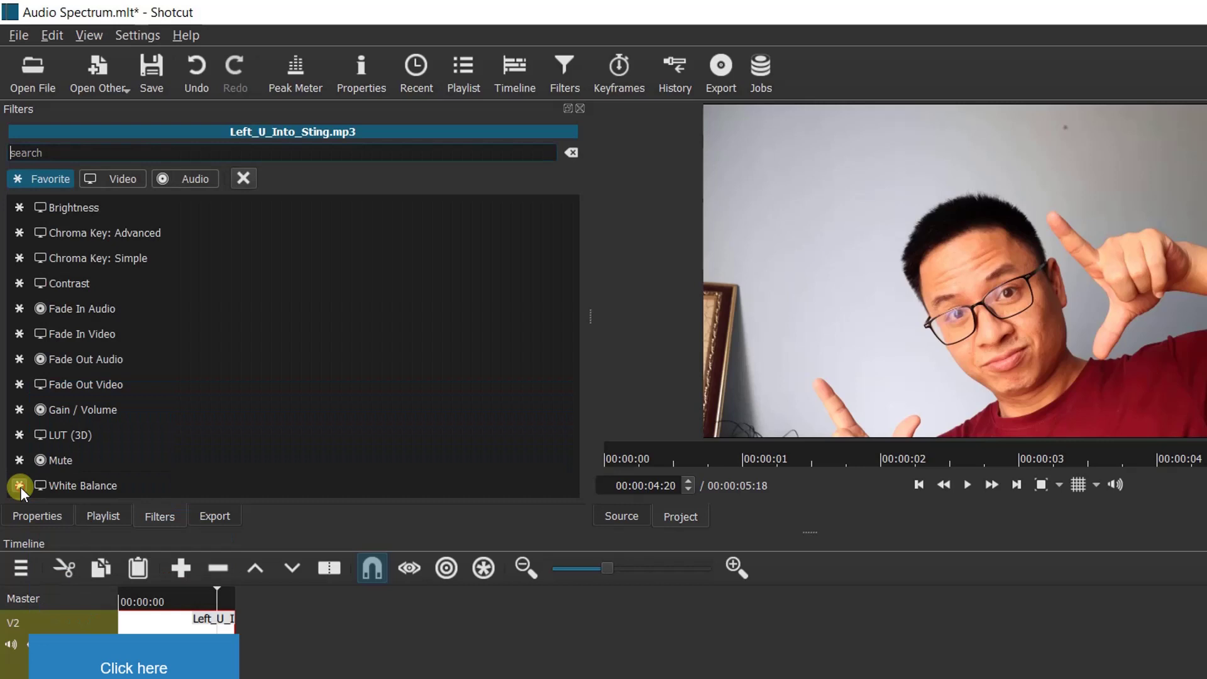
pyautogui.click(94, 151)
pyautogui.write('a')
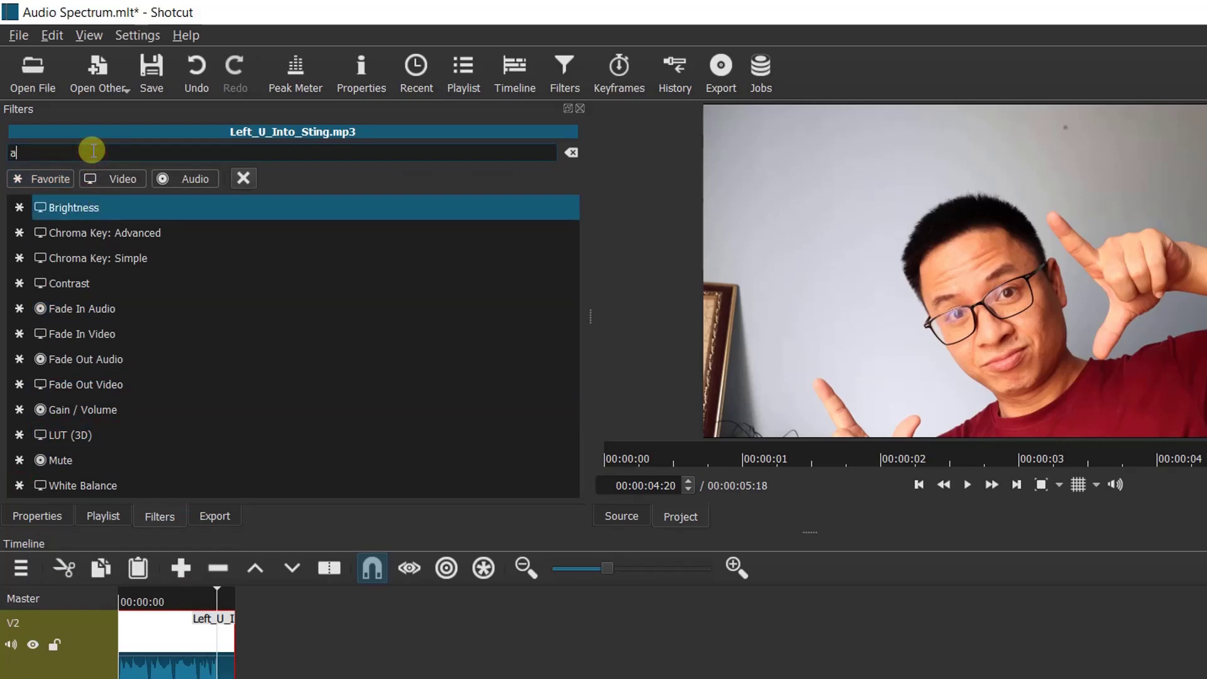
pyautogui.write('udio')
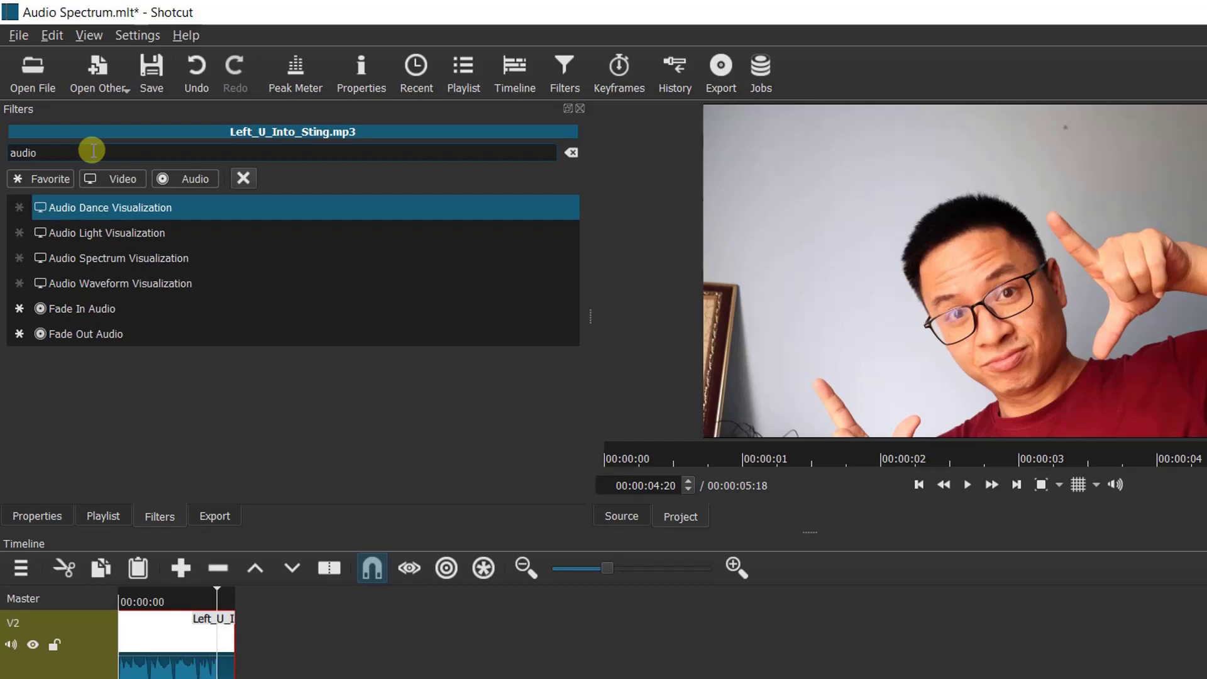
pyautogui.click(99, 257)
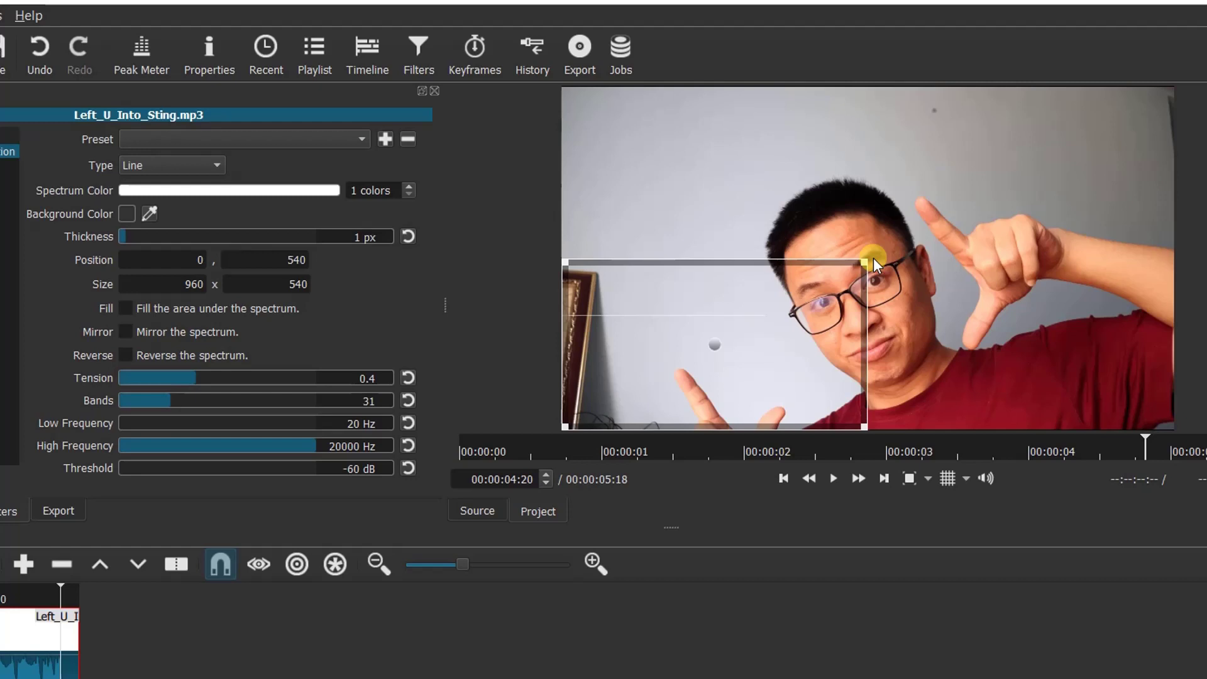
# Move the spectrum box to position 0, 646 and size it to 1920 x 1080
pyautogui.moveTo(866, 258); pyautogui.dragTo(880, 294)
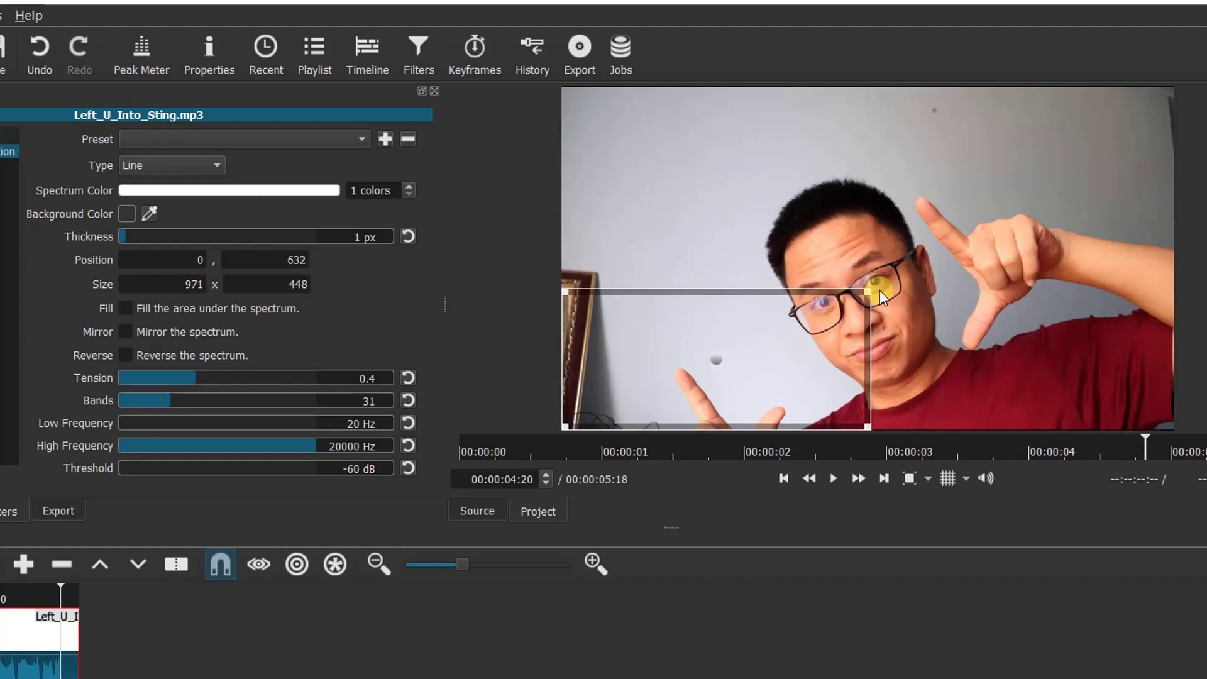
pyautogui.moveTo(717, 358)
pyautogui.mouseDown()
pyautogui.moveTo(729, 317)
pyautogui.moveTo(762, 325)
pyautogui.moveTo(722, 340)
pyautogui.moveTo(723, 361)
pyautogui.mouseUp()
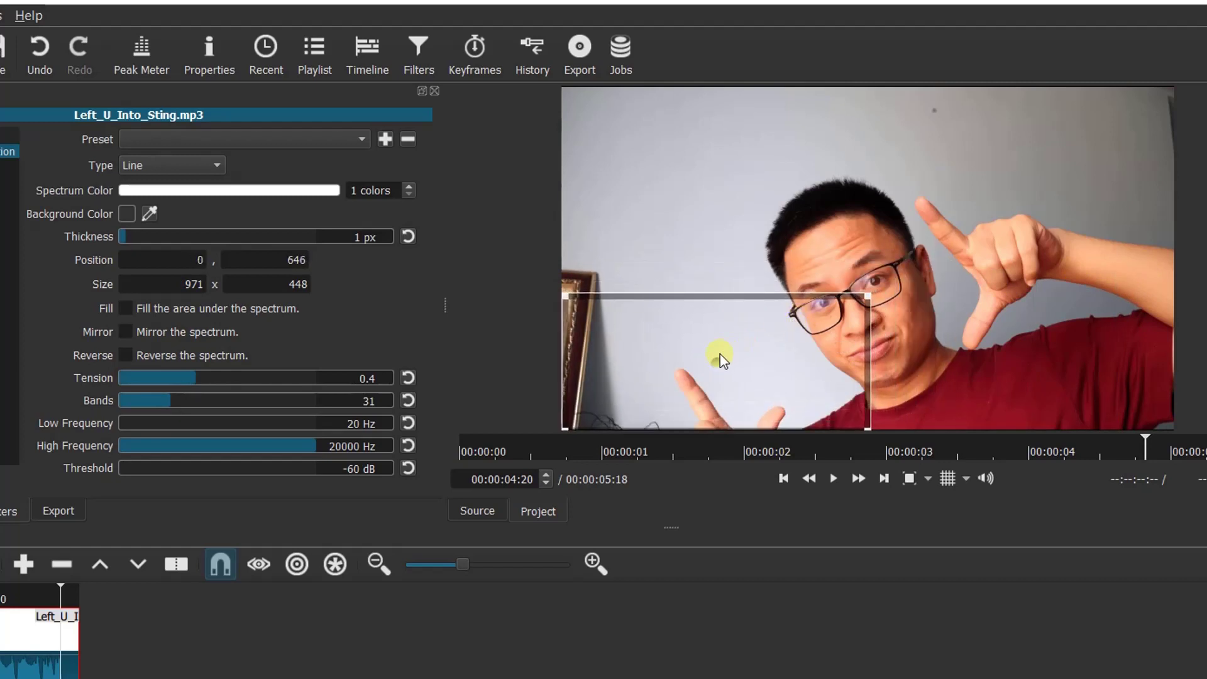
pyautogui.click(198, 284)
pyautogui.click(283, 286)
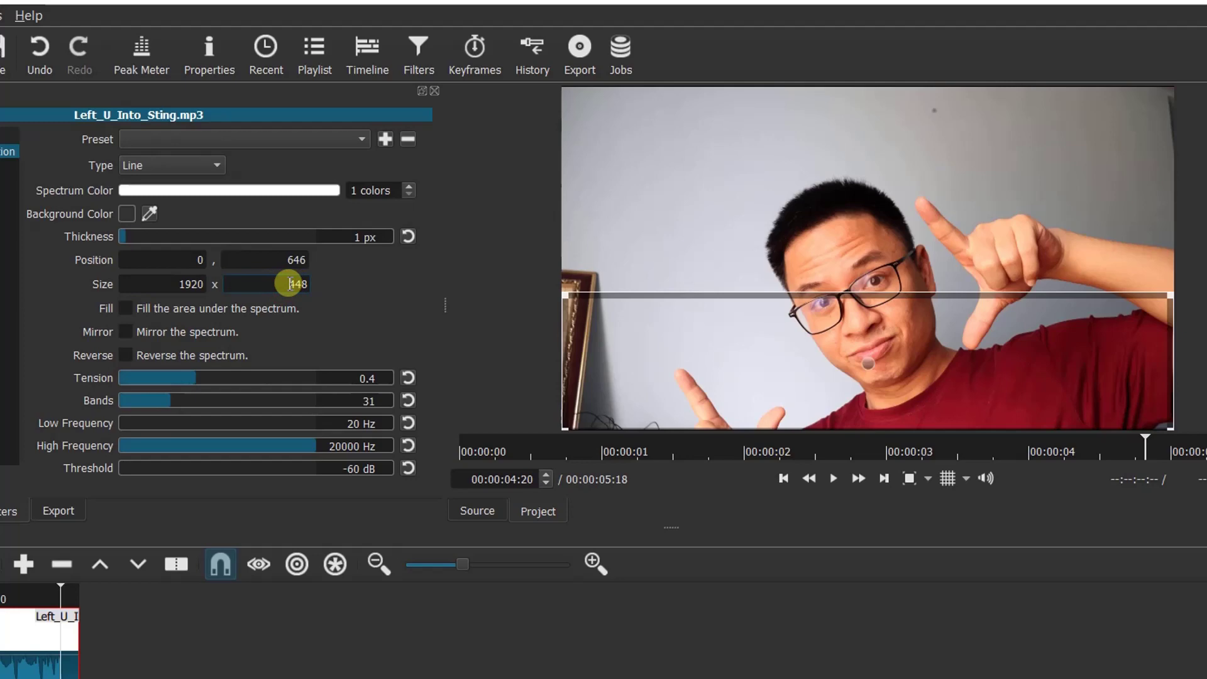
pyautogui.moveTo(286, 284); pyautogui.dragTo(310, 285)
pyautogui.write('1080')
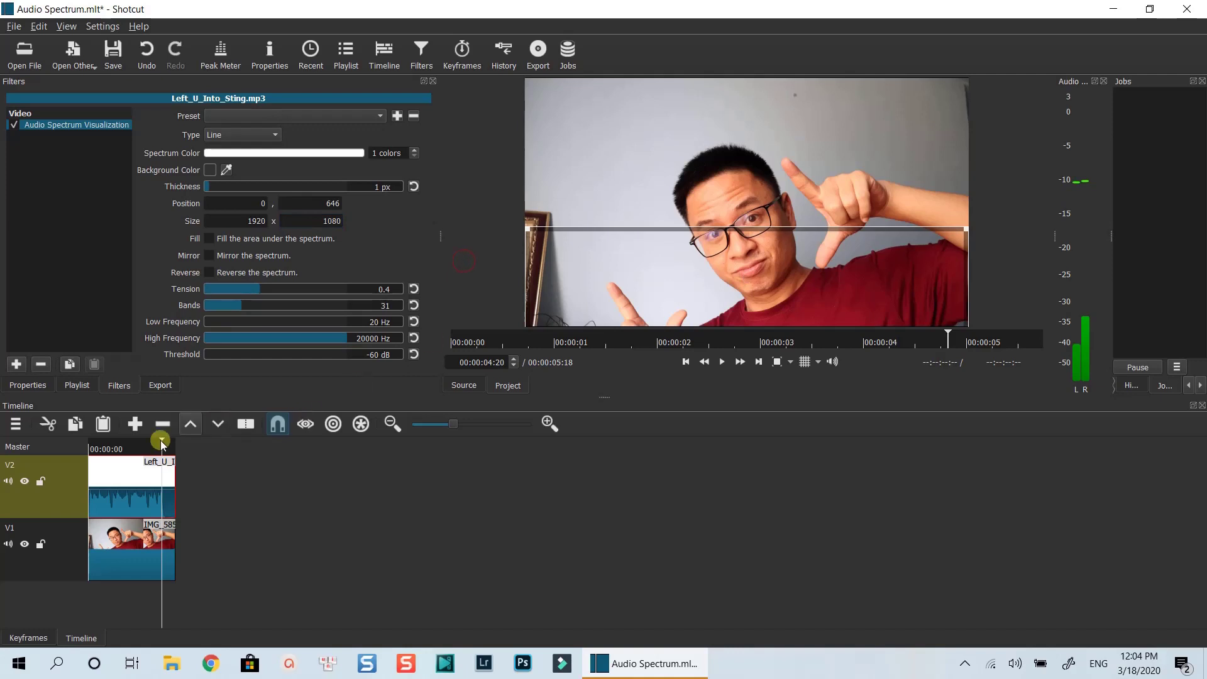
pyautogui.click(92, 450)
pyautogui.press('space')
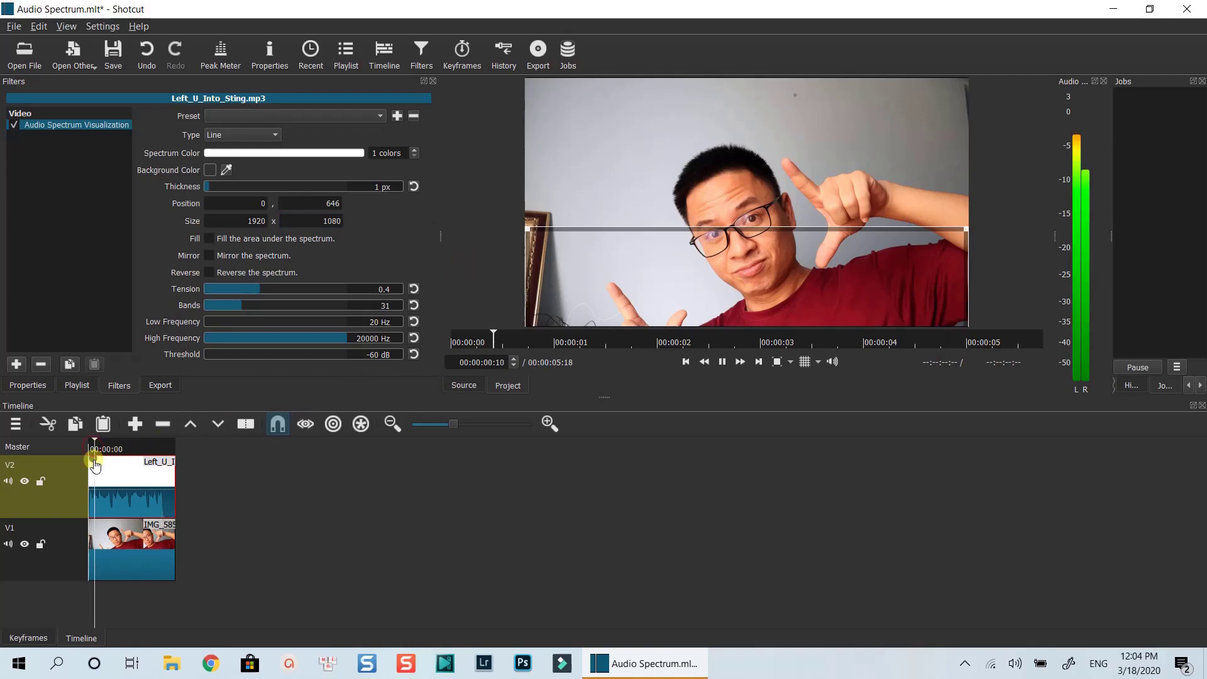
pyautogui.press('space')
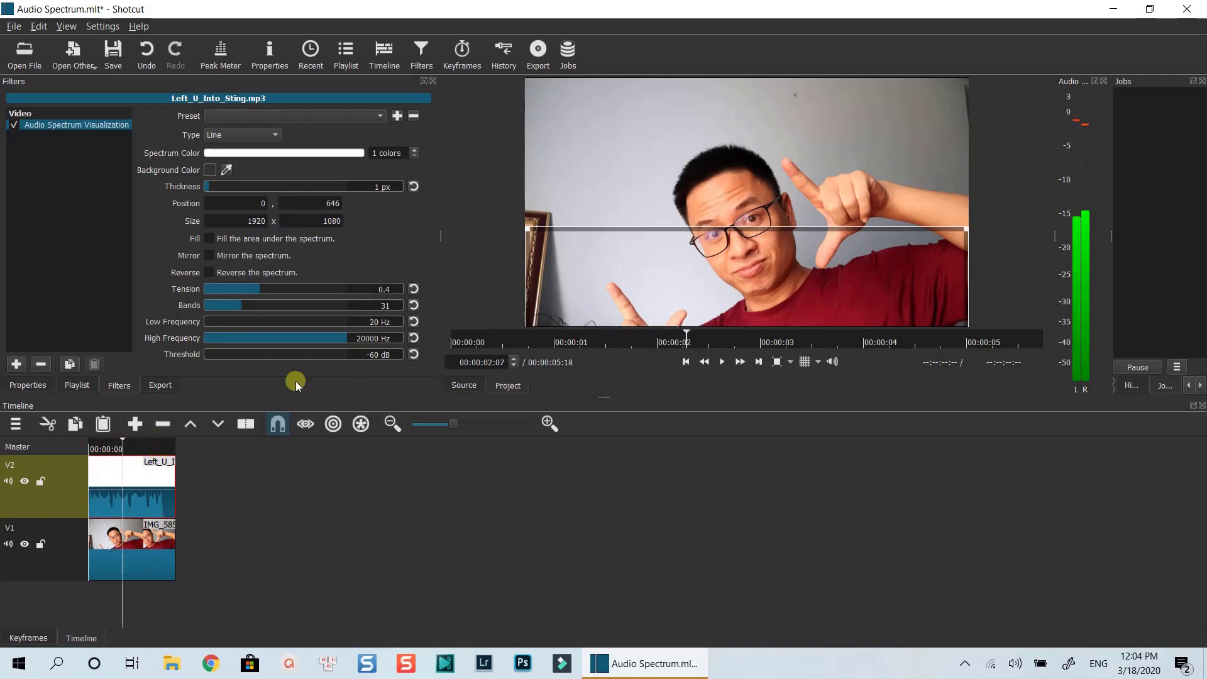
pyautogui.click(124, 488)
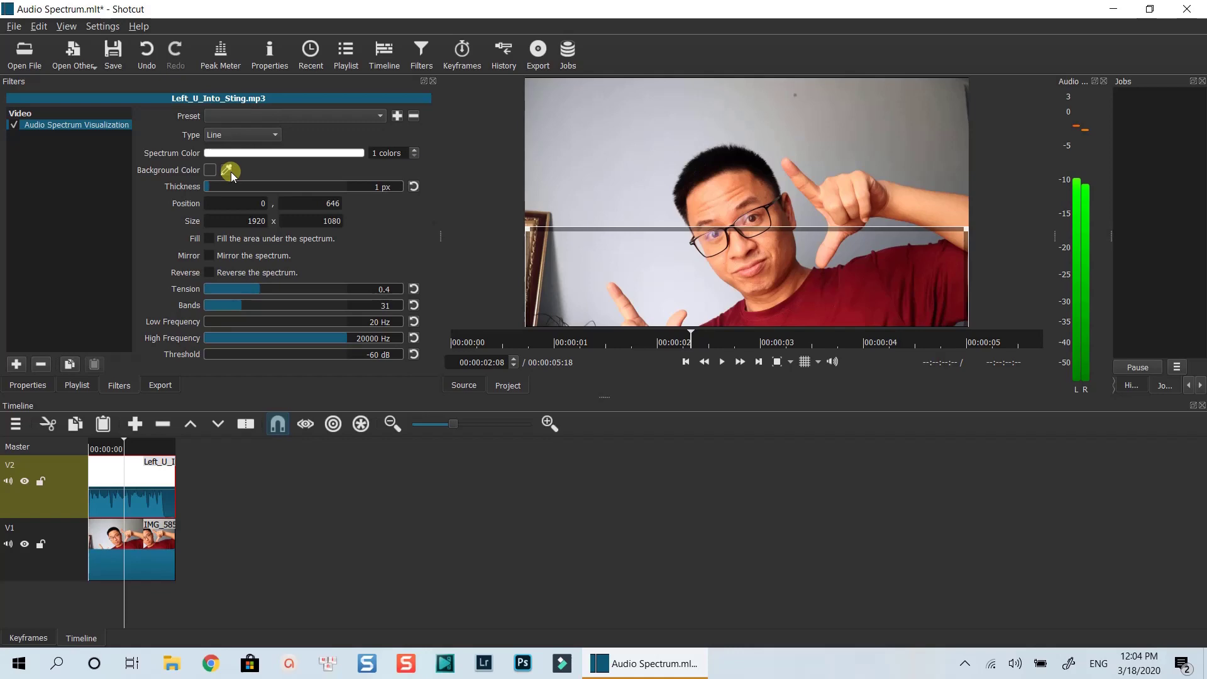
# Switch the spectrum type from Line to Bar and play from the start to preview
pyautogui.click(251, 133)
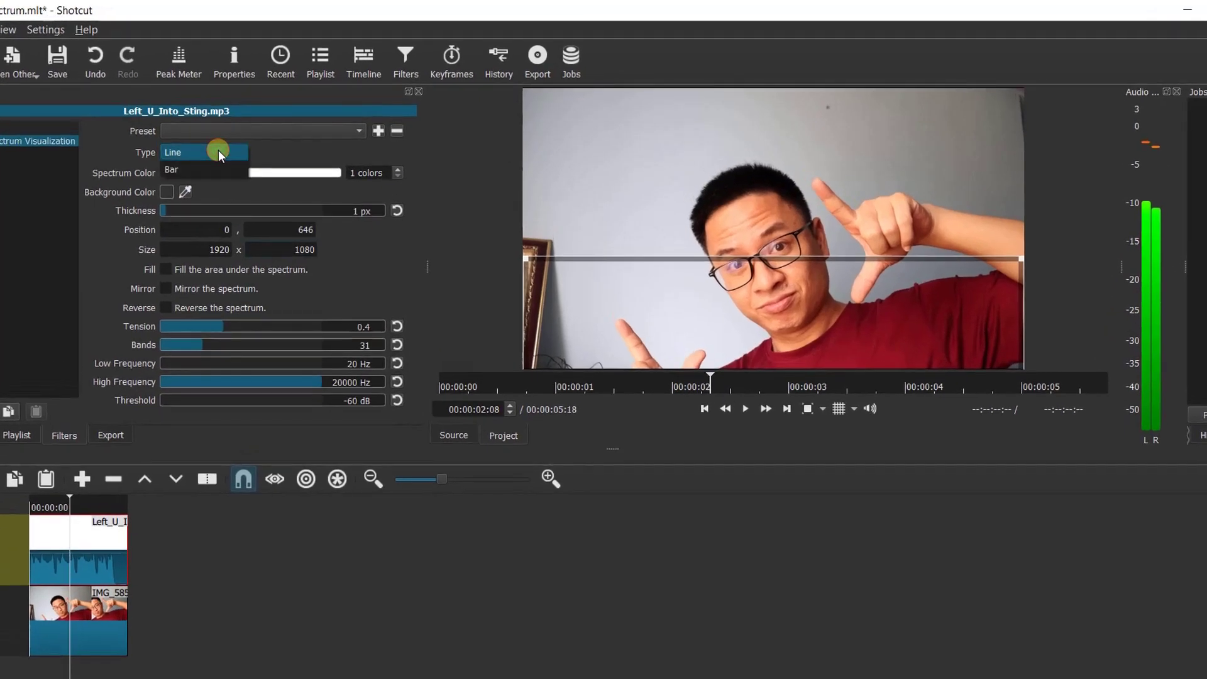
pyautogui.click(180, 171)
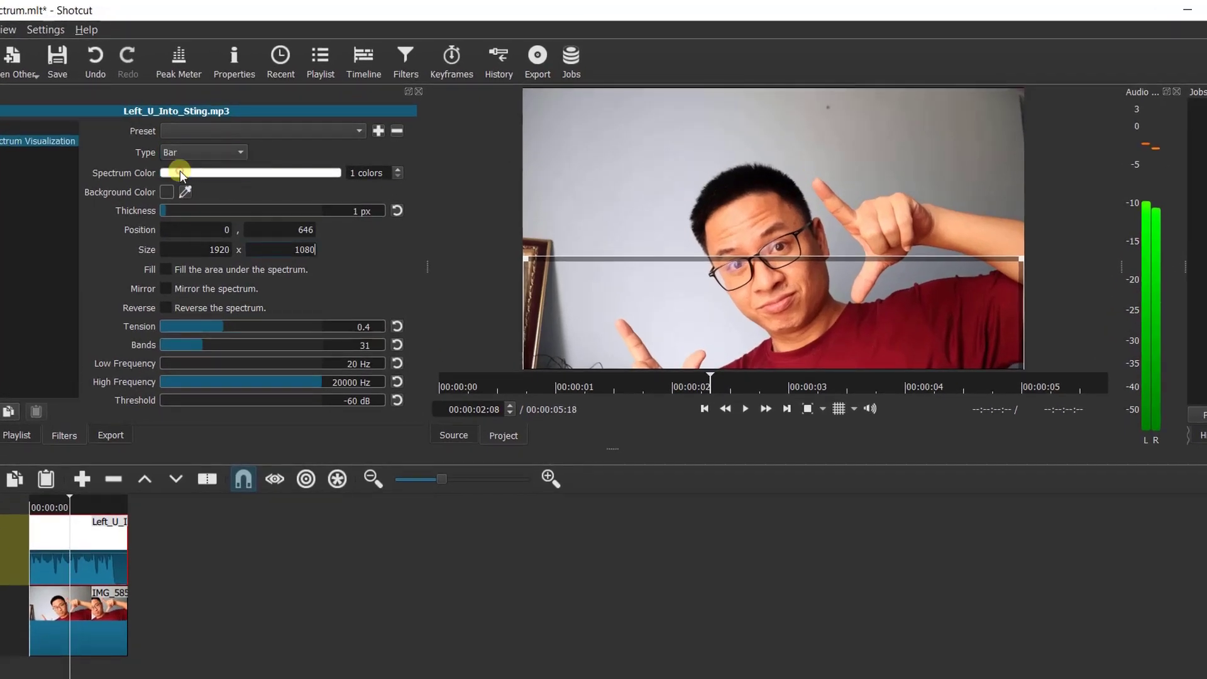
pyautogui.click(33, 508)
pyautogui.press('space')
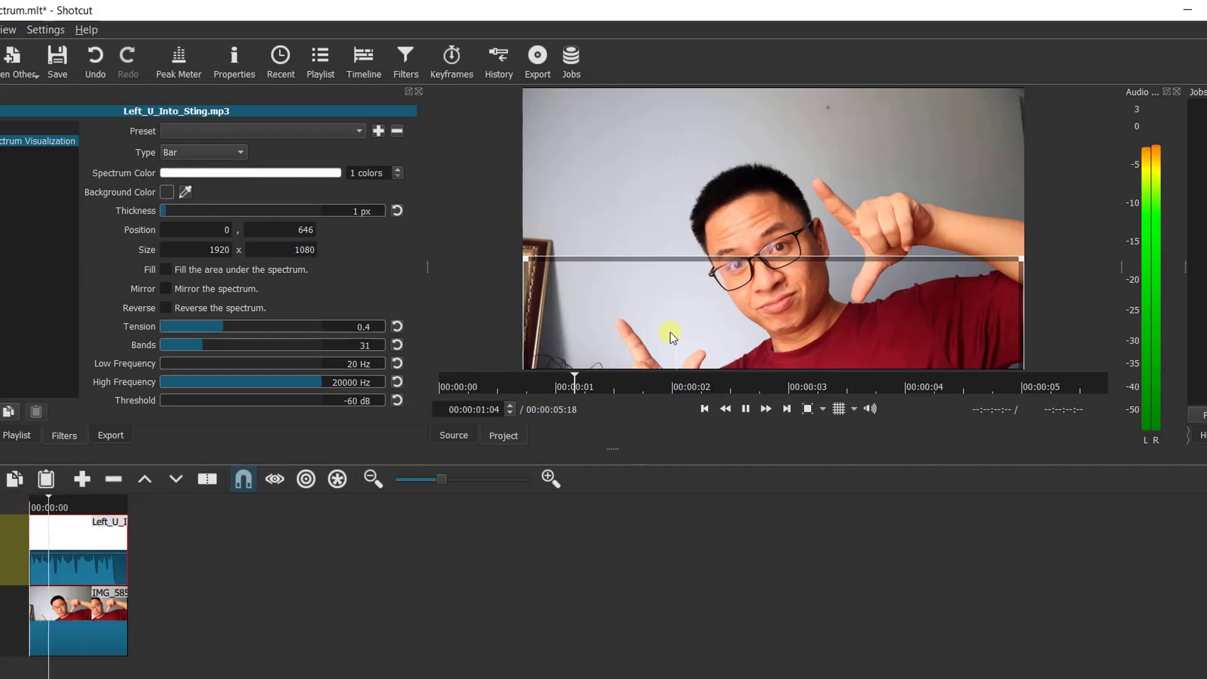
pyautogui.press('space')
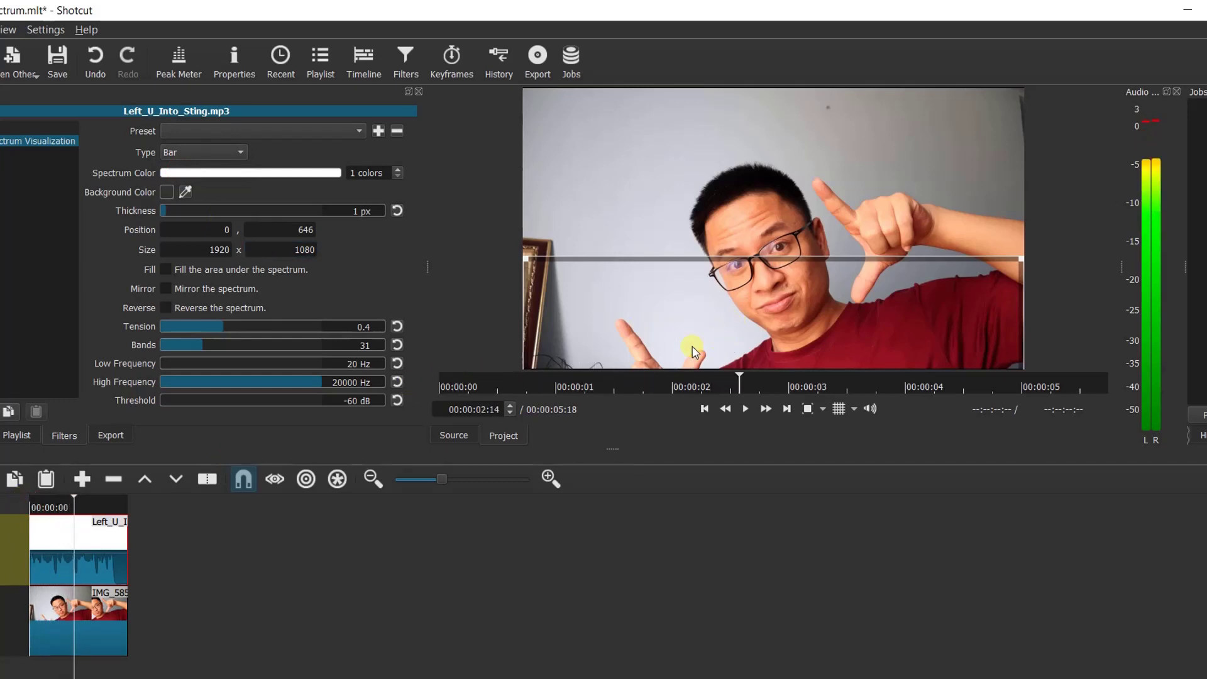
# Color the spectrum dark red and preview it from the start of the timeline
pyautogui.click(310, 173)
pyautogui.click(459, 236)
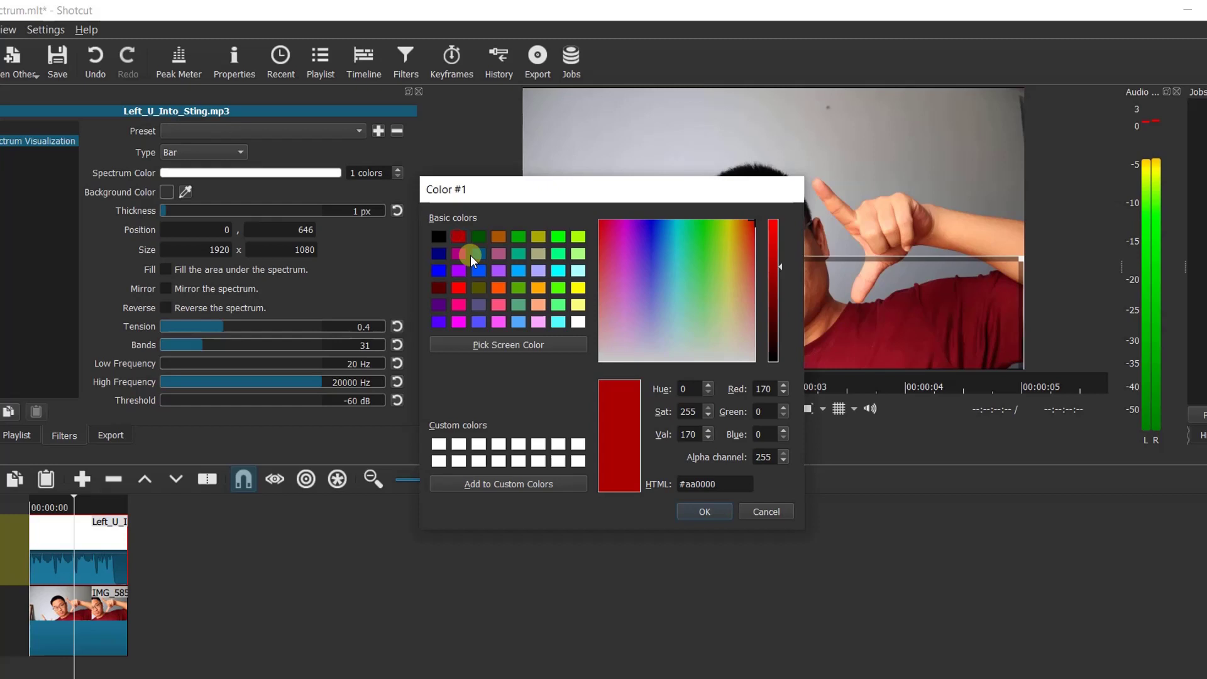
pyautogui.click(698, 511)
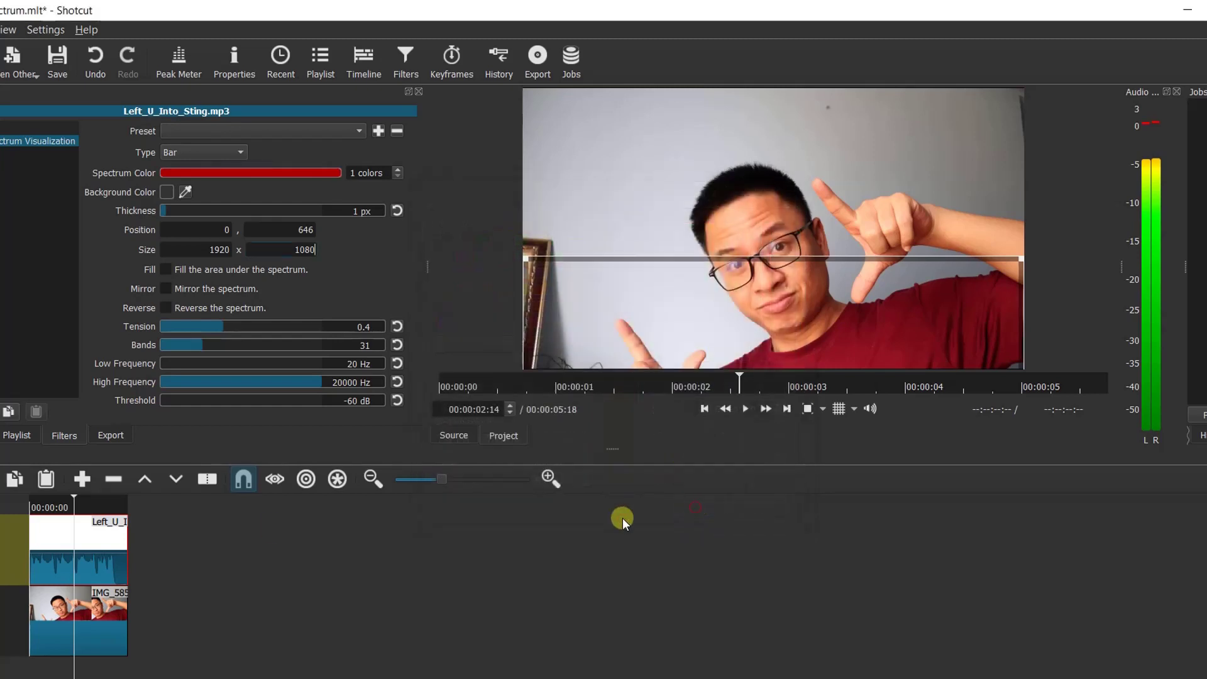
pyautogui.click(31, 503)
pyautogui.press('space')
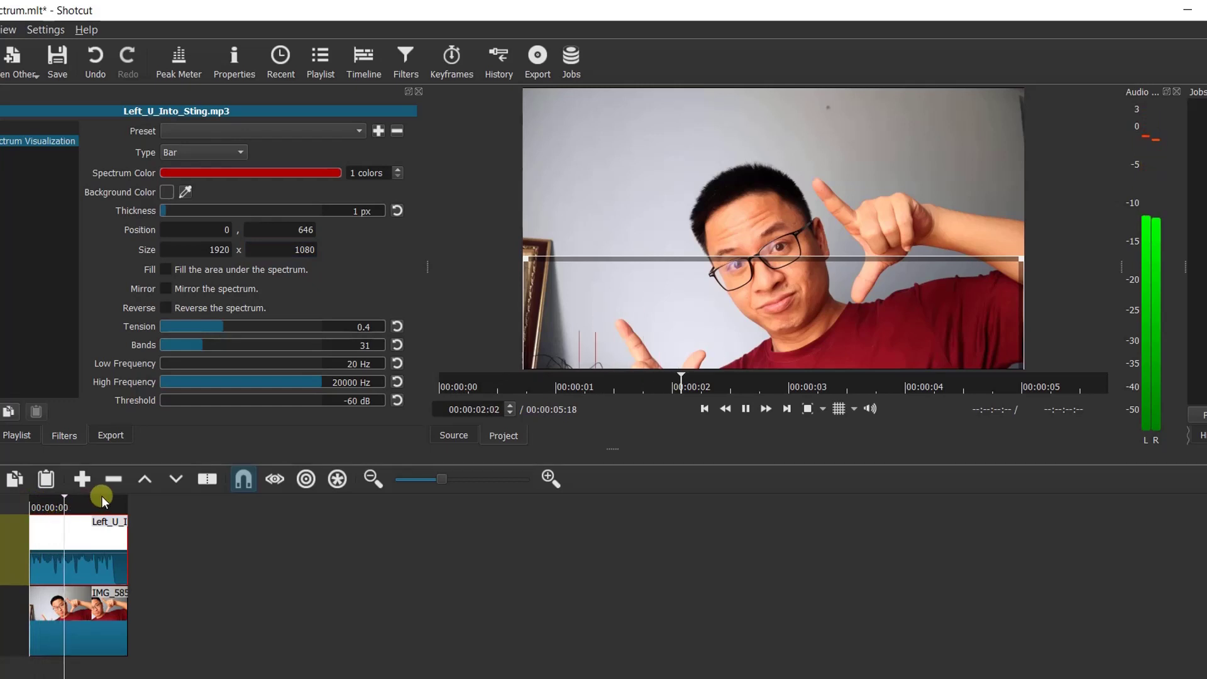
pyautogui.click(631, 362)
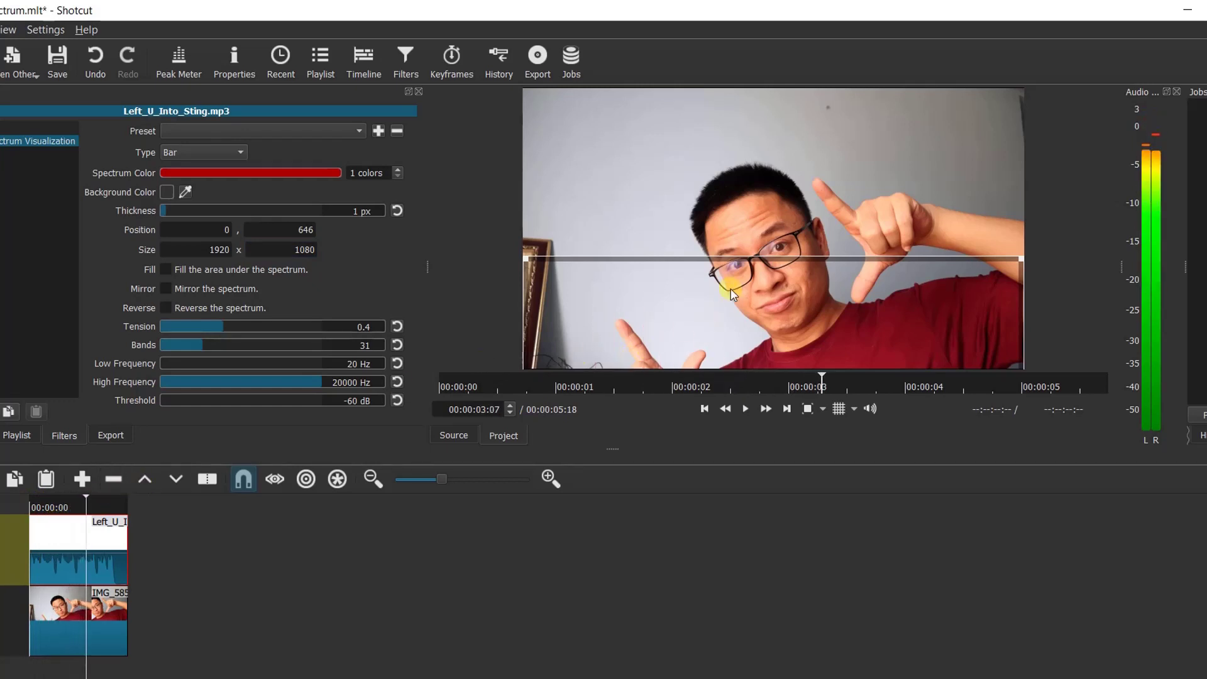
# Give the spectrum gradient 5 colours, making the first one magenta
pyautogui.doubleClick(354, 173)
pyautogui.write('5')
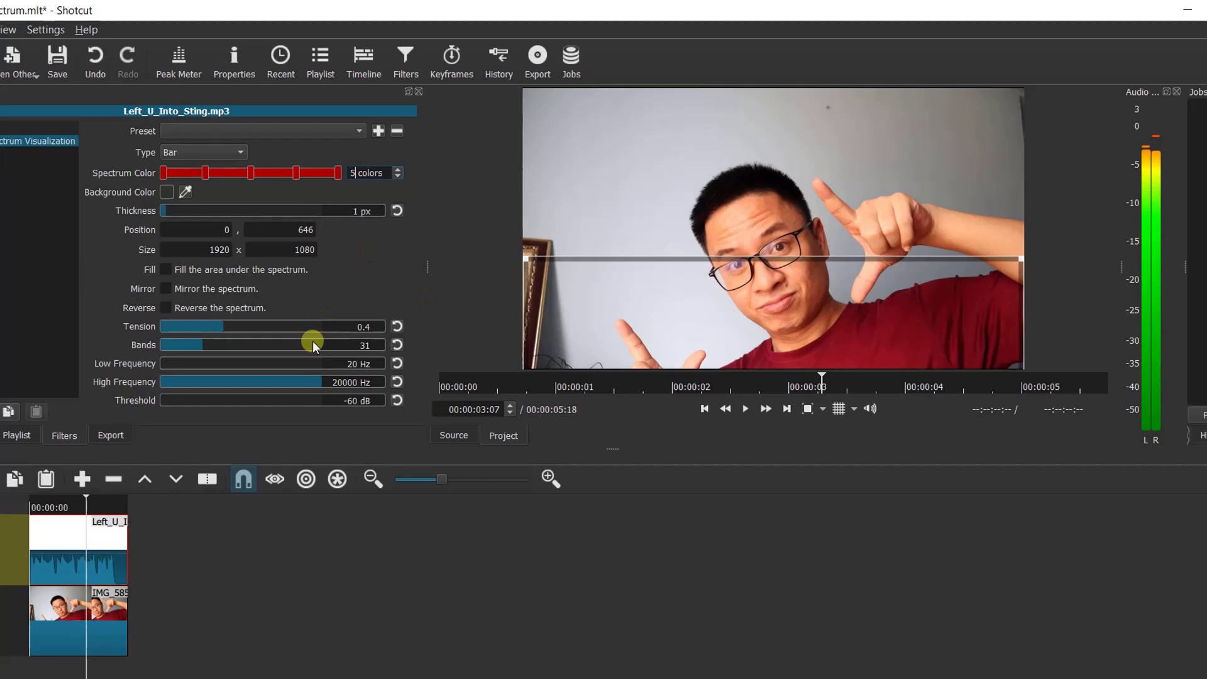
pyautogui.click(188, 174)
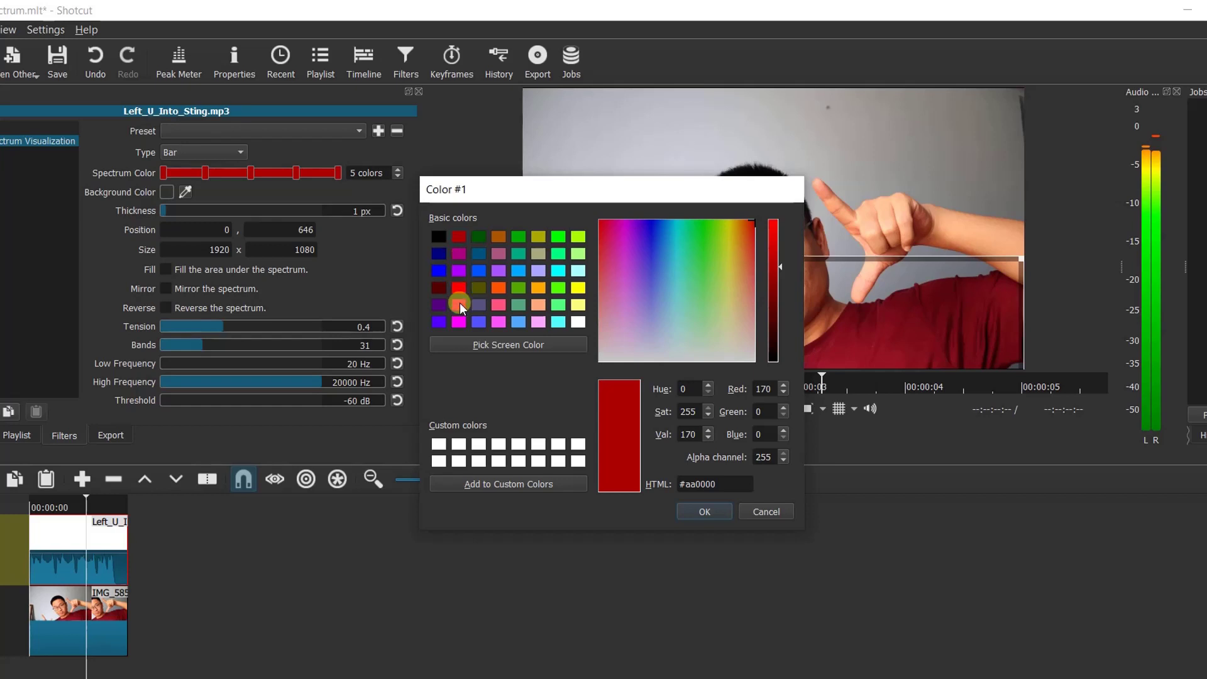
pyautogui.click(458, 323)
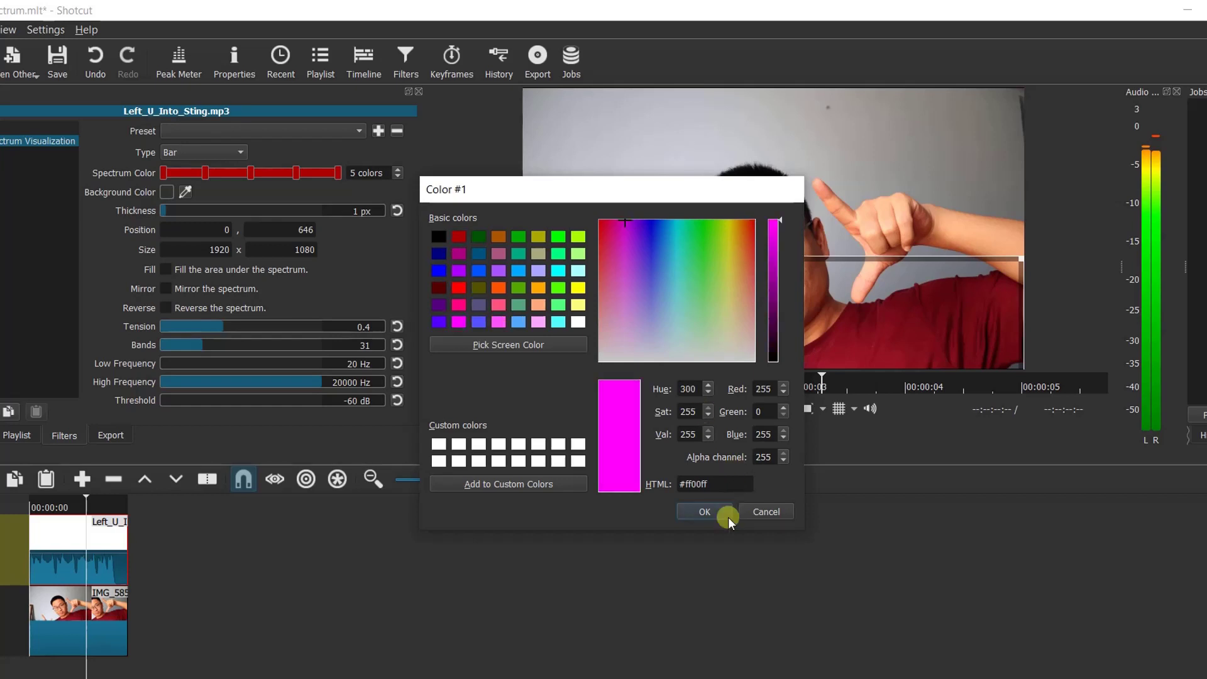
pyautogui.click(705, 511)
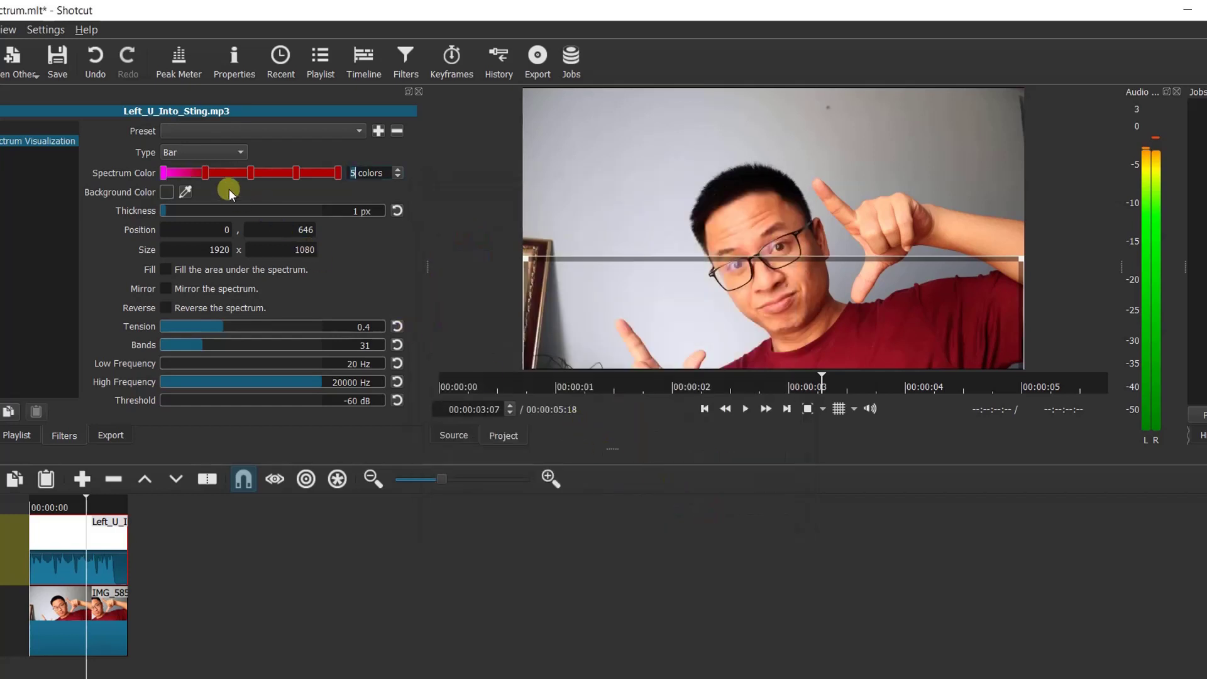
# Set gradient colour 2 to green and colour 4 to white, then return to the start
pyautogui.click(230, 171)
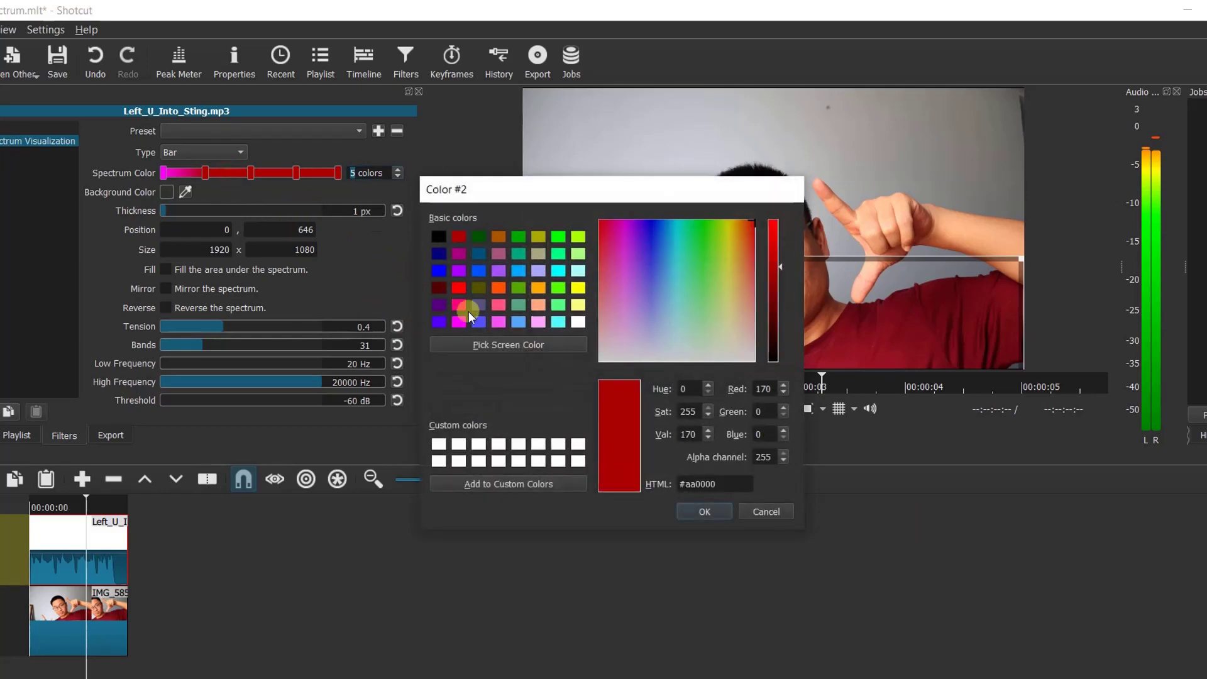
pyautogui.click(558, 287)
pyautogui.click(698, 510)
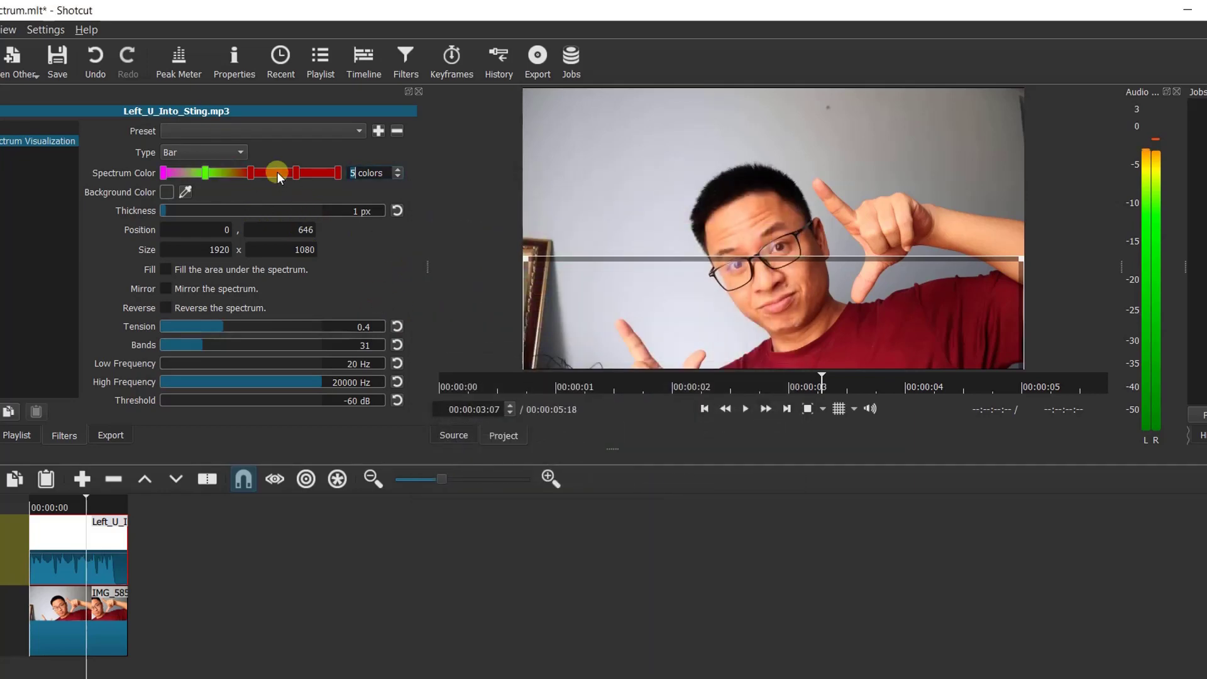
pyautogui.click(279, 172)
pyautogui.click(578, 321)
pyautogui.click(704, 511)
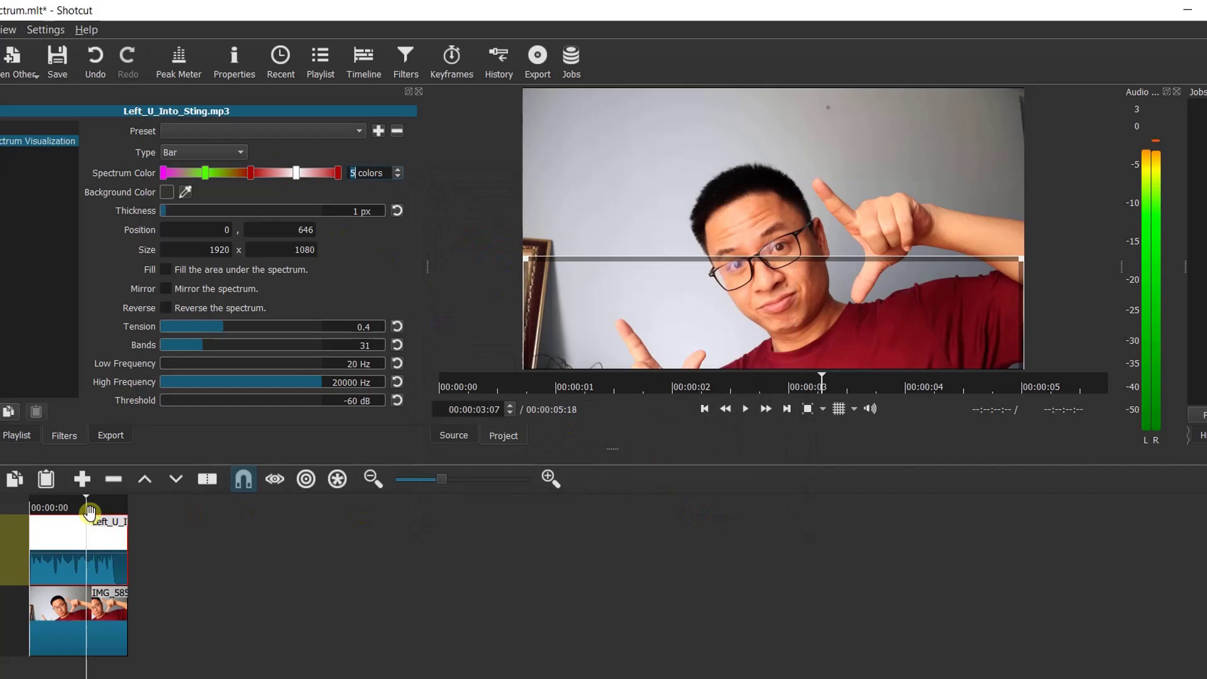
pyautogui.click(33, 506)
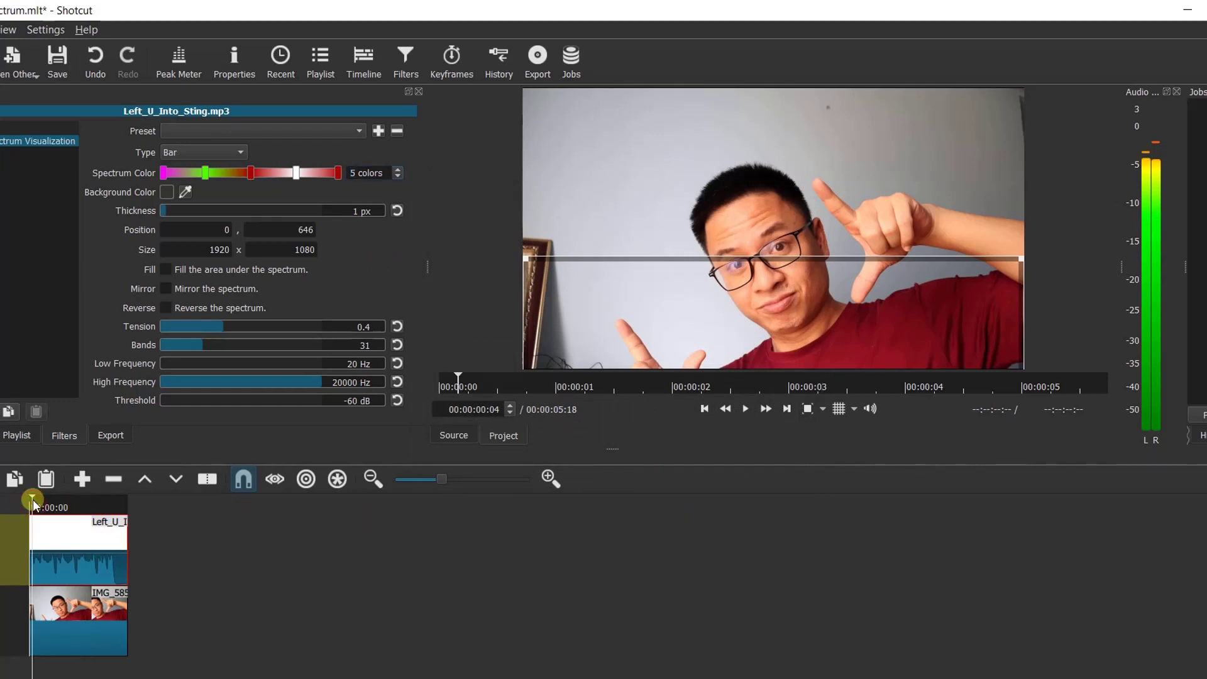
# Raise the spectrum bar thickness to 9 px and replay from the start to preview
pyautogui.press('space')
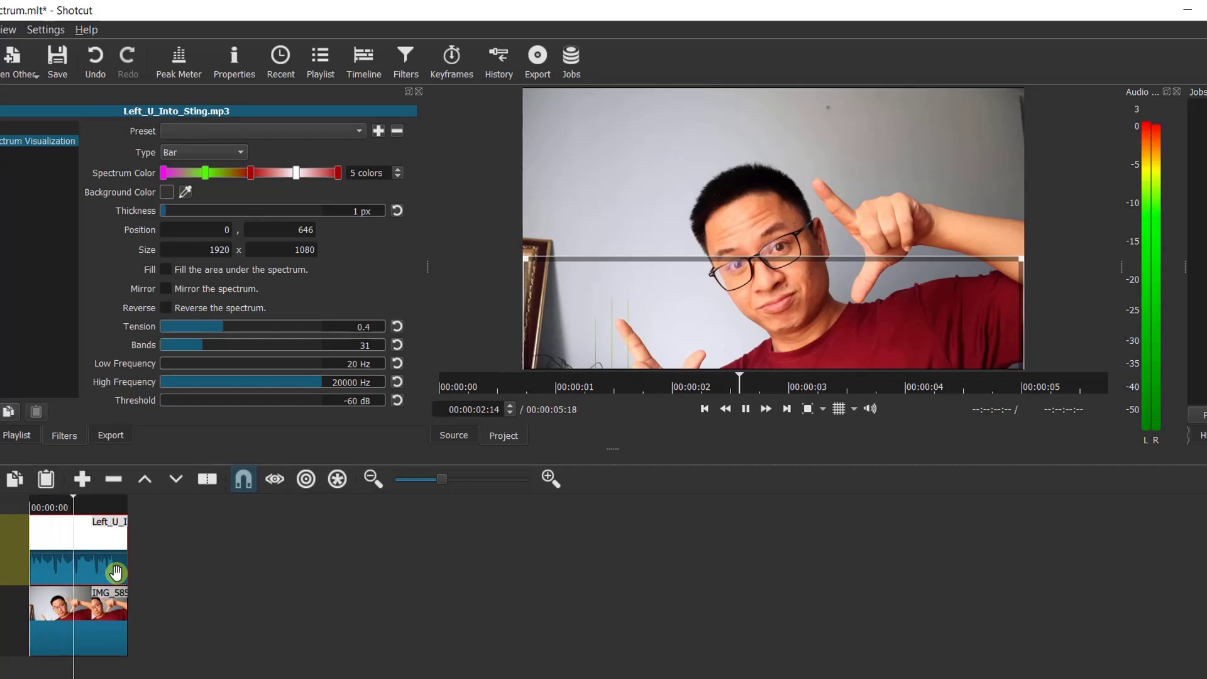
pyautogui.press('space')
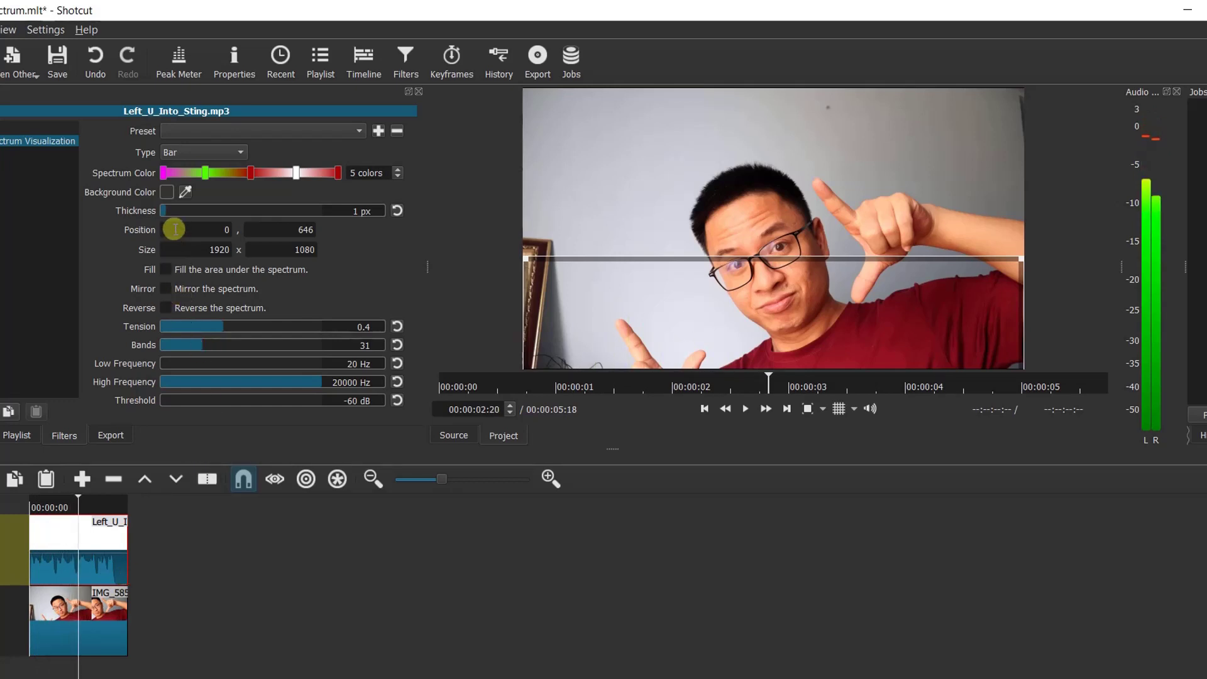
pyautogui.press('Tab')
pyautogui.moveTo(197, 213); pyautogui.dragTo(213, 214)
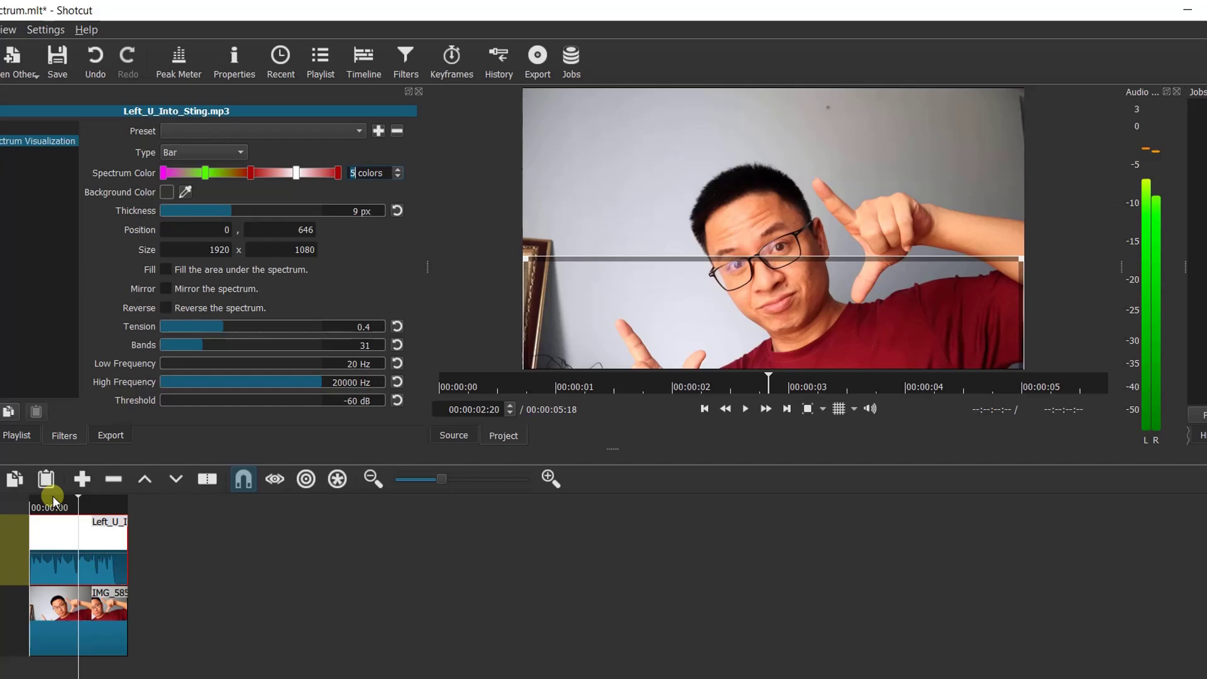
pyautogui.click(32, 506)
pyautogui.press('space')
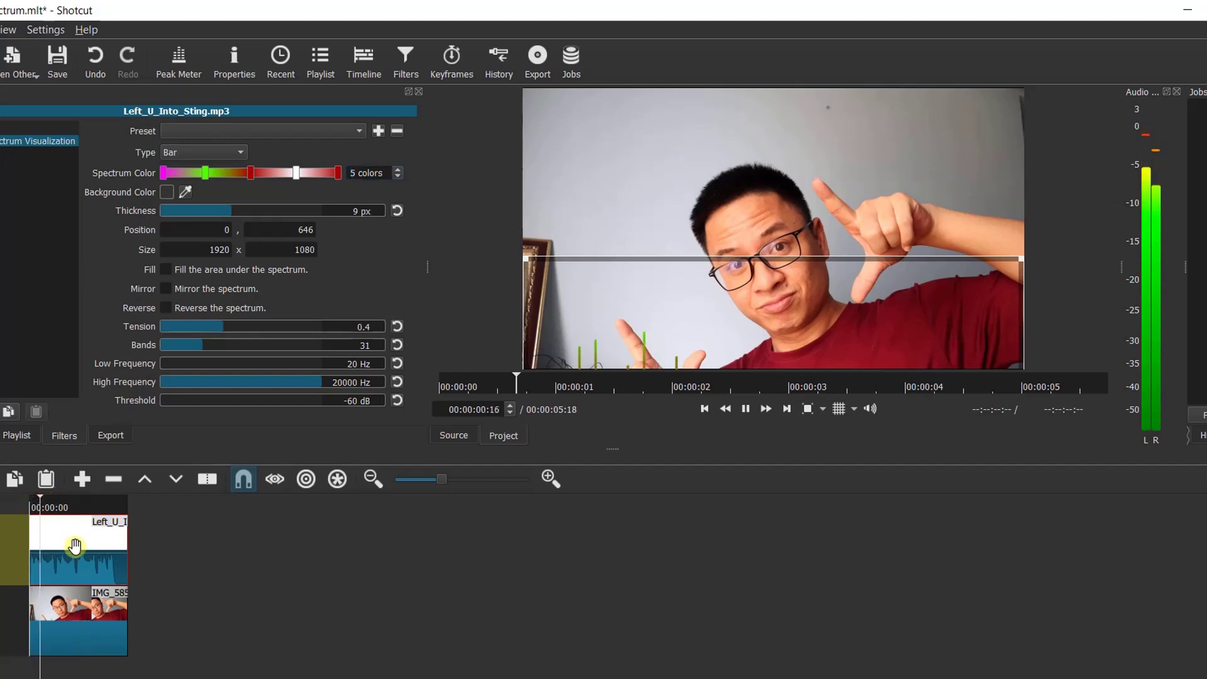
pyautogui.press('space')
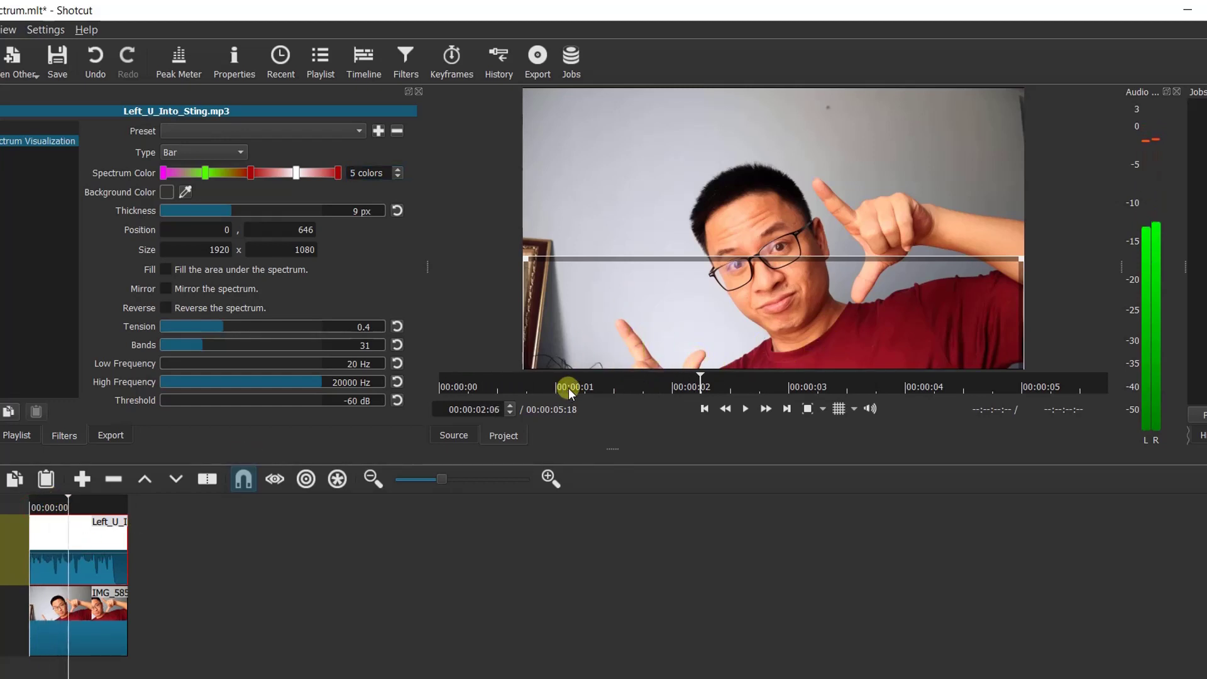
pyautogui.click(222, 229)
# Stretch the spectrum box taller over the photo, preview playback, then shrink it to 500 x 500
pyautogui.moveTo(1021, 259); pyautogui.dragTo(1015, 170)
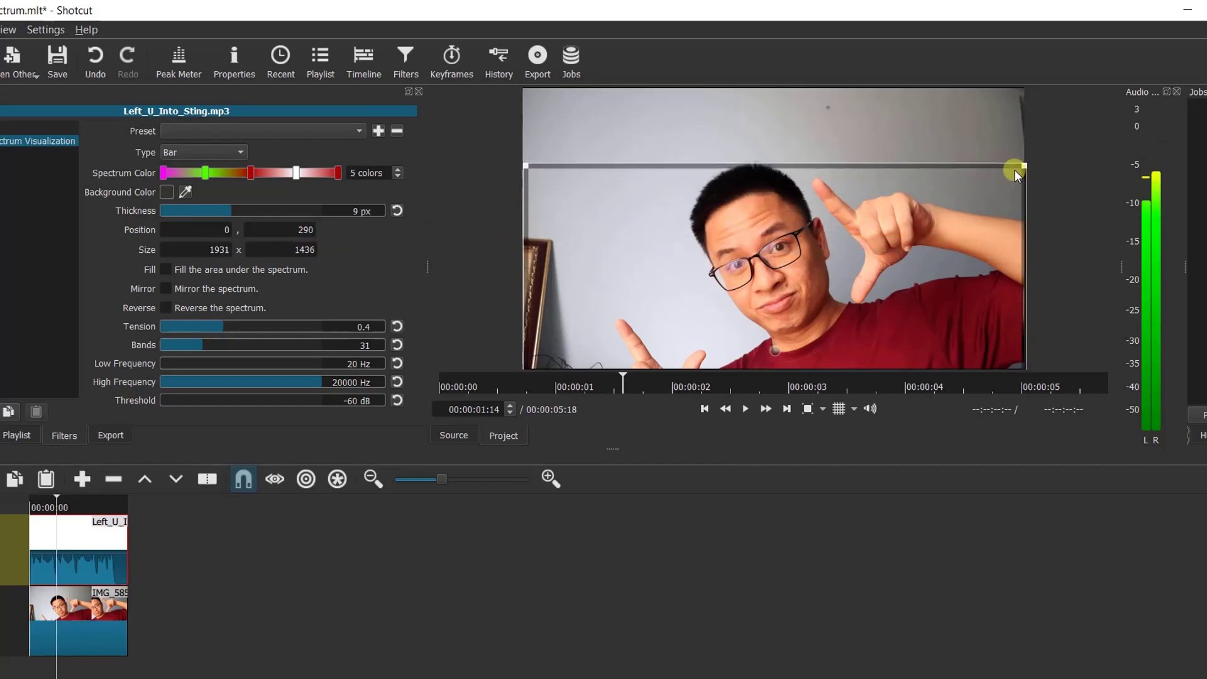
pyautogui.moveTo(776, 350); pyautogui.dragTo(776, 252)
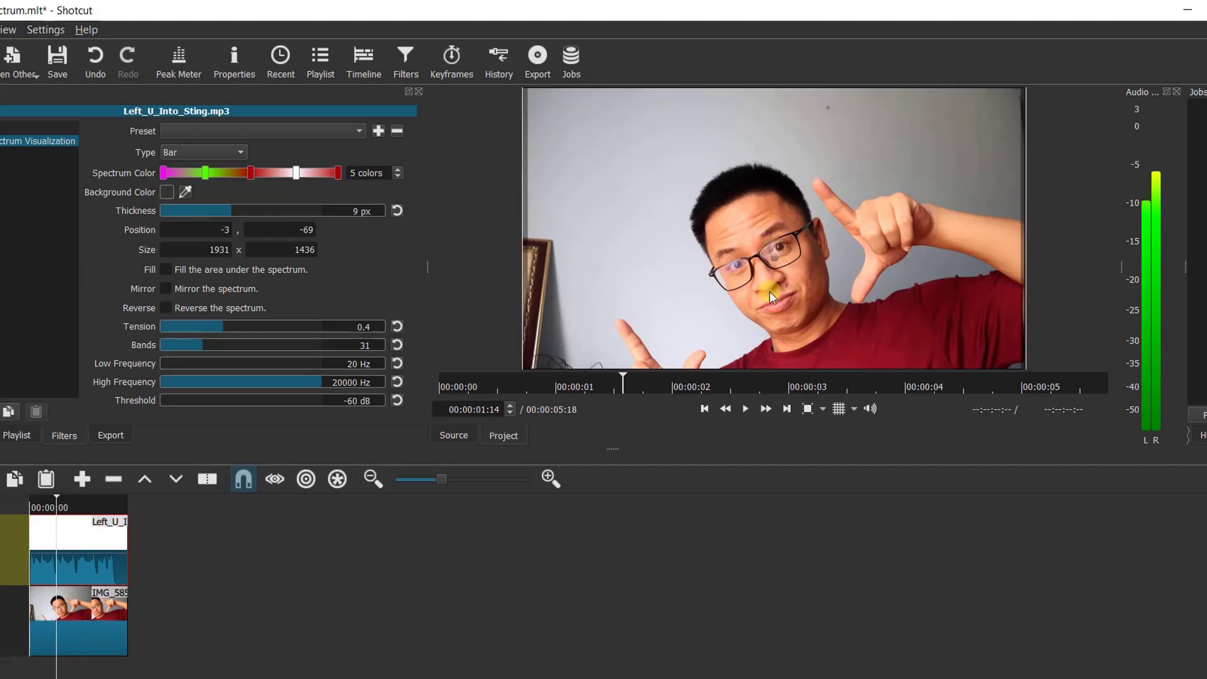
pyautogui.click(31, 501)
pyautogui.press('space')
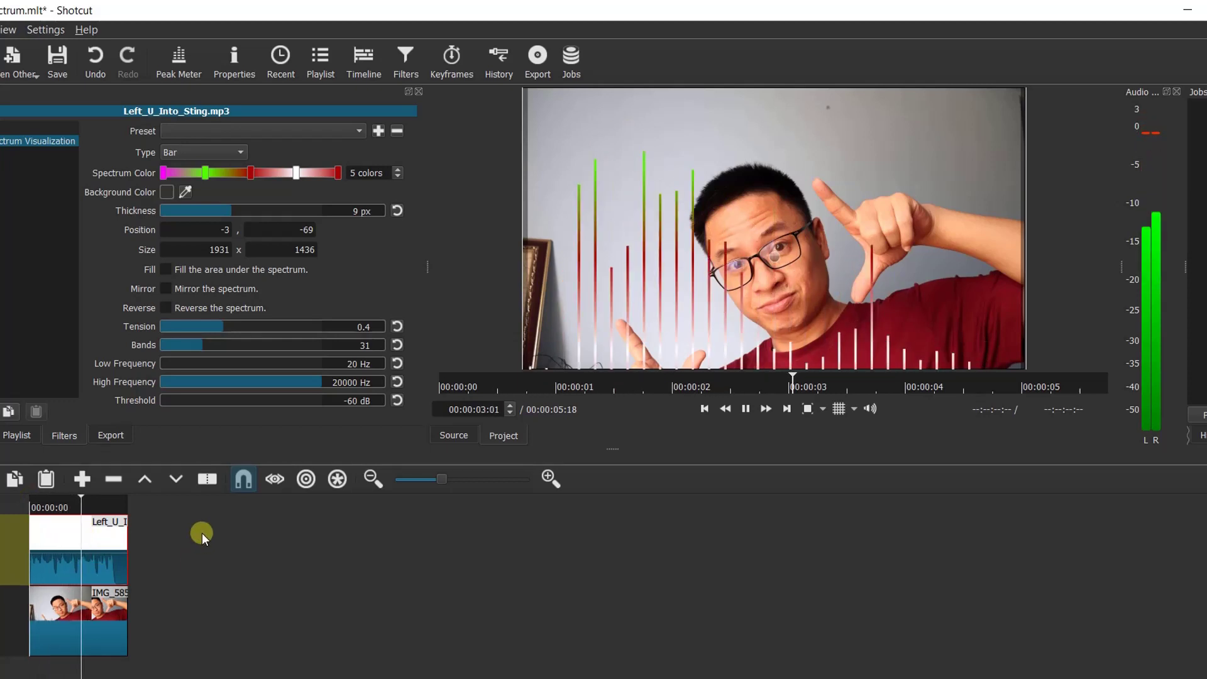
pyautogui.click(545, 368)
pyautogui.moveTo(774, 253); pyautogui.dragTo(773, 287)
pyautogui.moveTo(1020, 105); pyautogui.dragTo(1004, 275)
# Resize the spectrum line to 1920 x 500, move it to mid-photo at 3, 325, and preview
pyautogui.doubleClick(274, 249)
pyautogui.write('500')
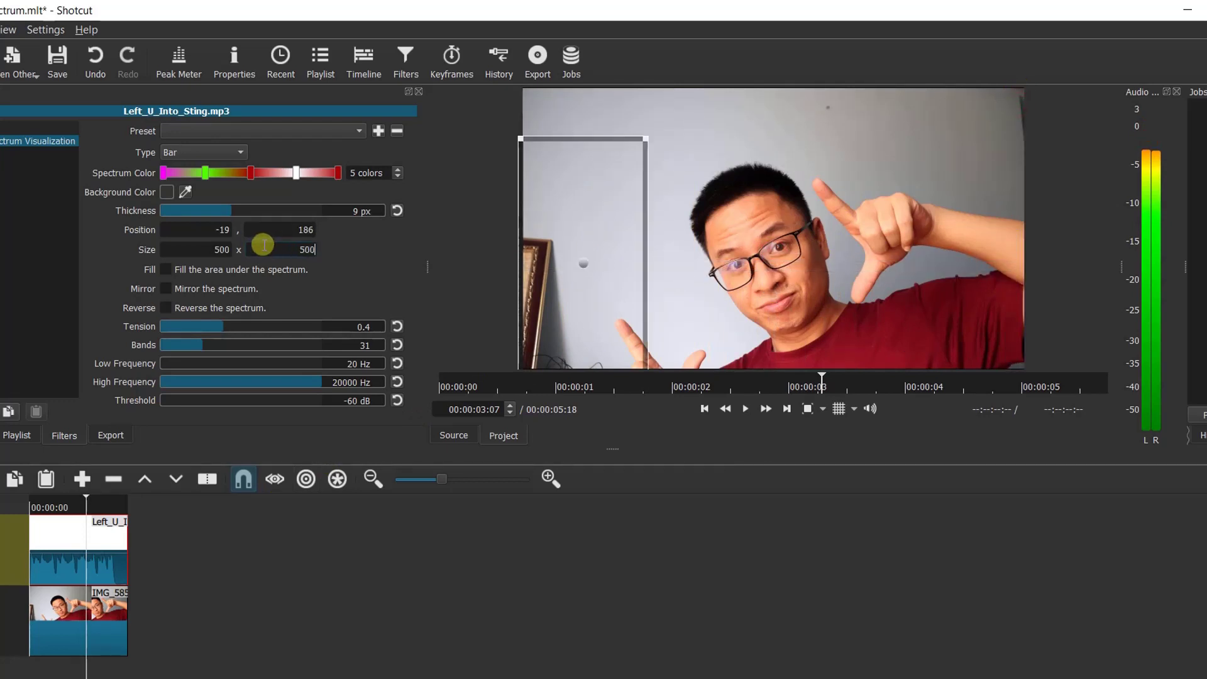
pyautogui.doubleClick(195, 246)
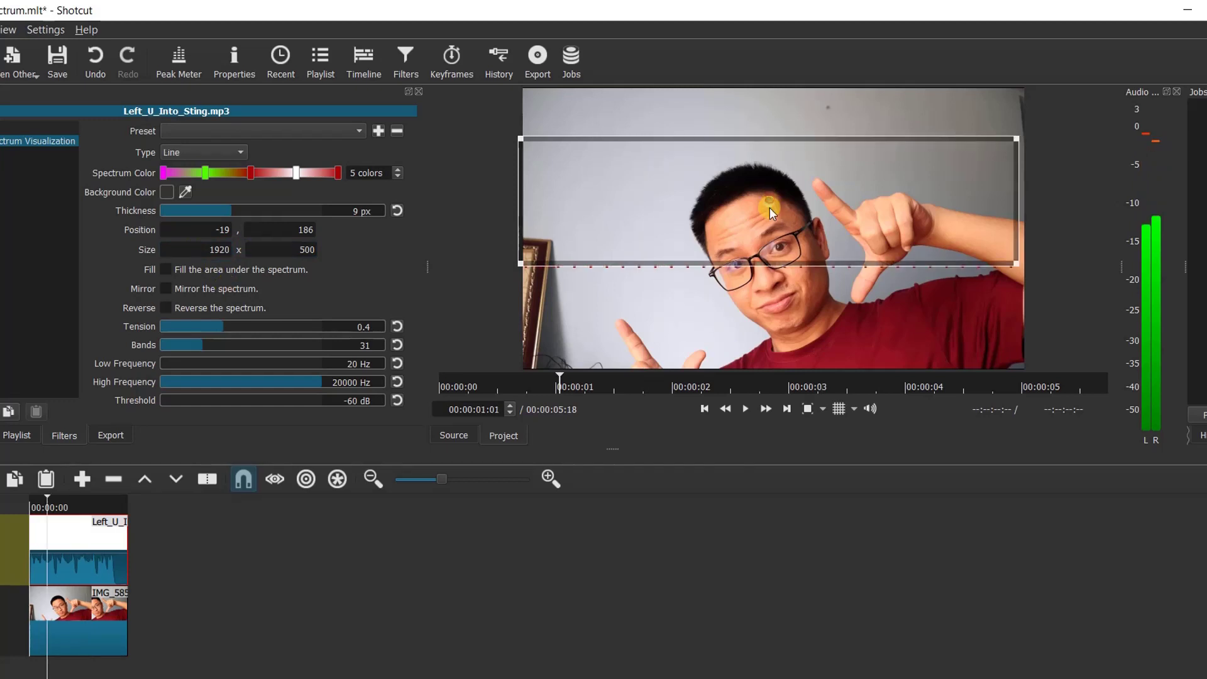
pyautogui.moveTo(769, 208); pyautogui.dragTo(775, 238)
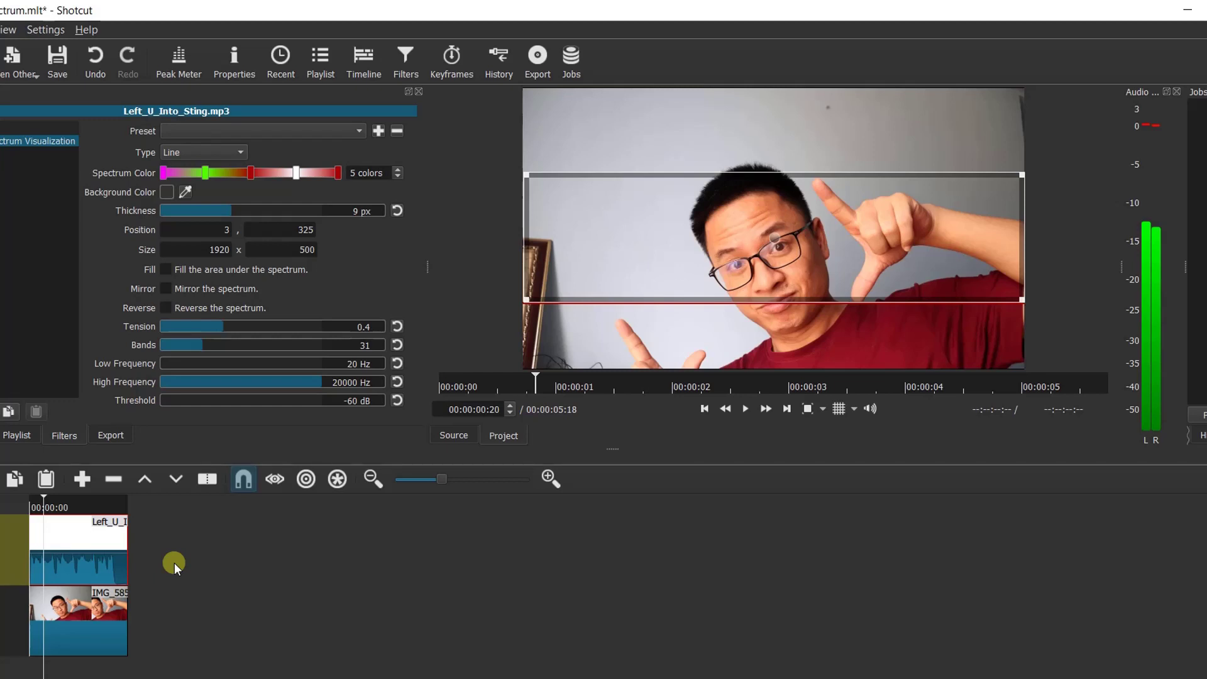
pyautogui.press('space')
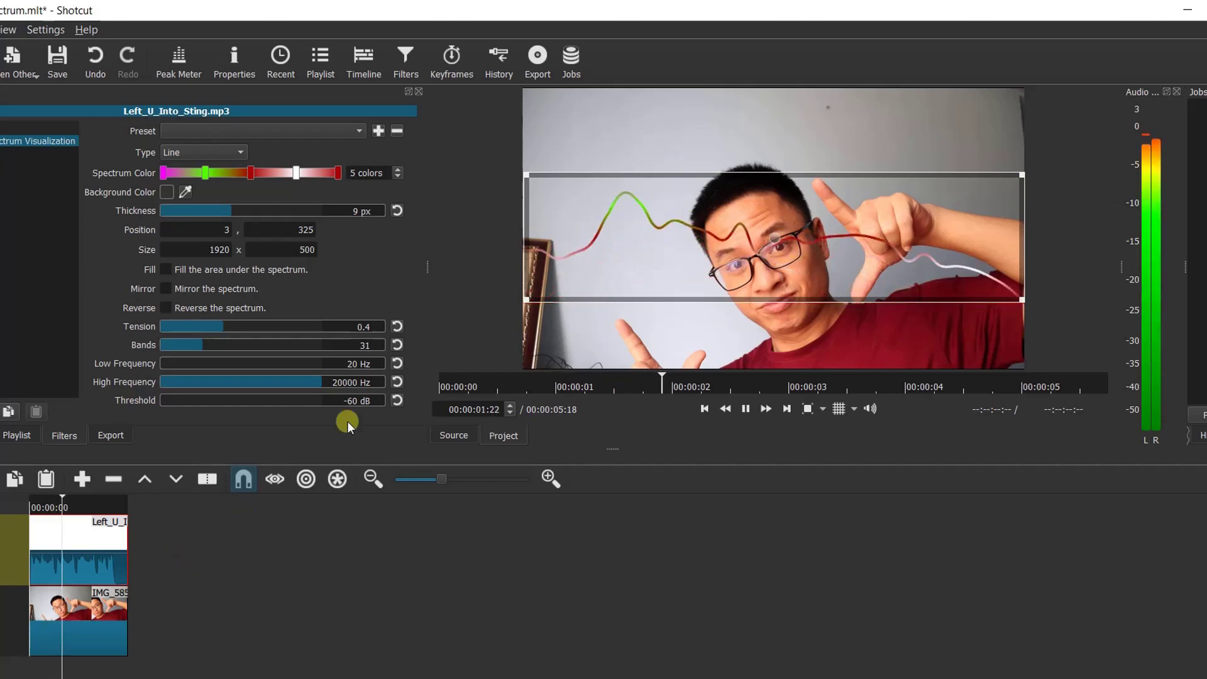
pyautogui.press('space')
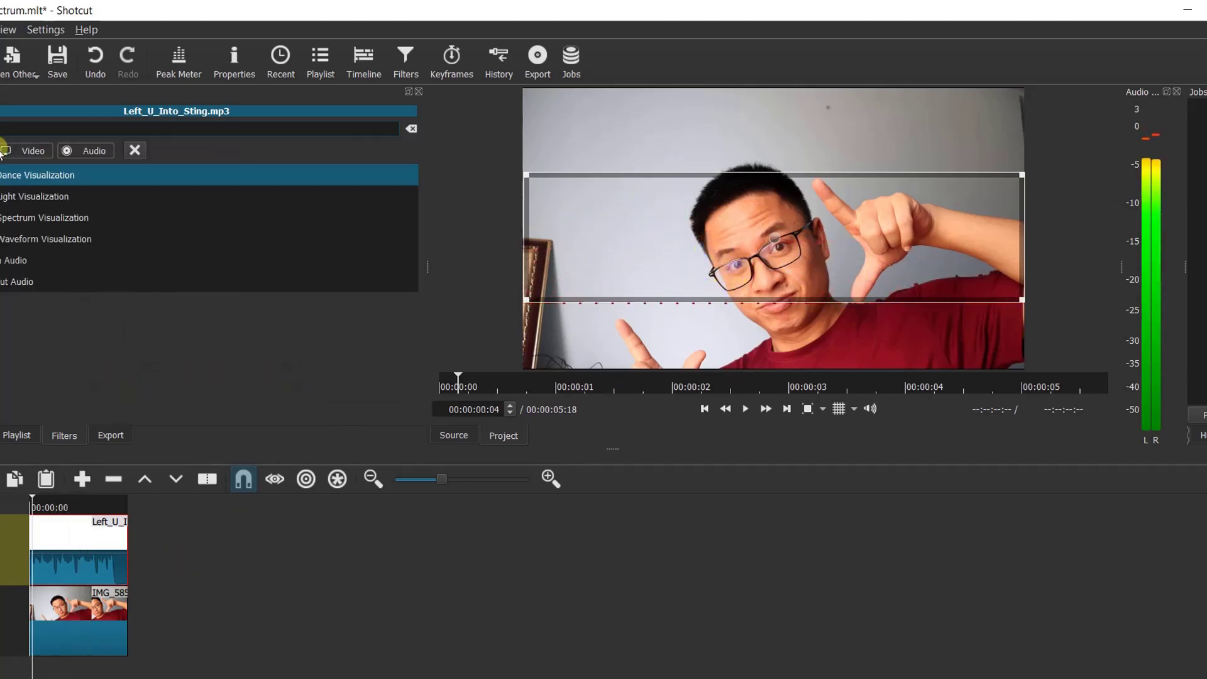
# Add a second Spectrum Visualization filter sized 1920 x 513 at position 0, 540
pyautogui.click(8, 198)
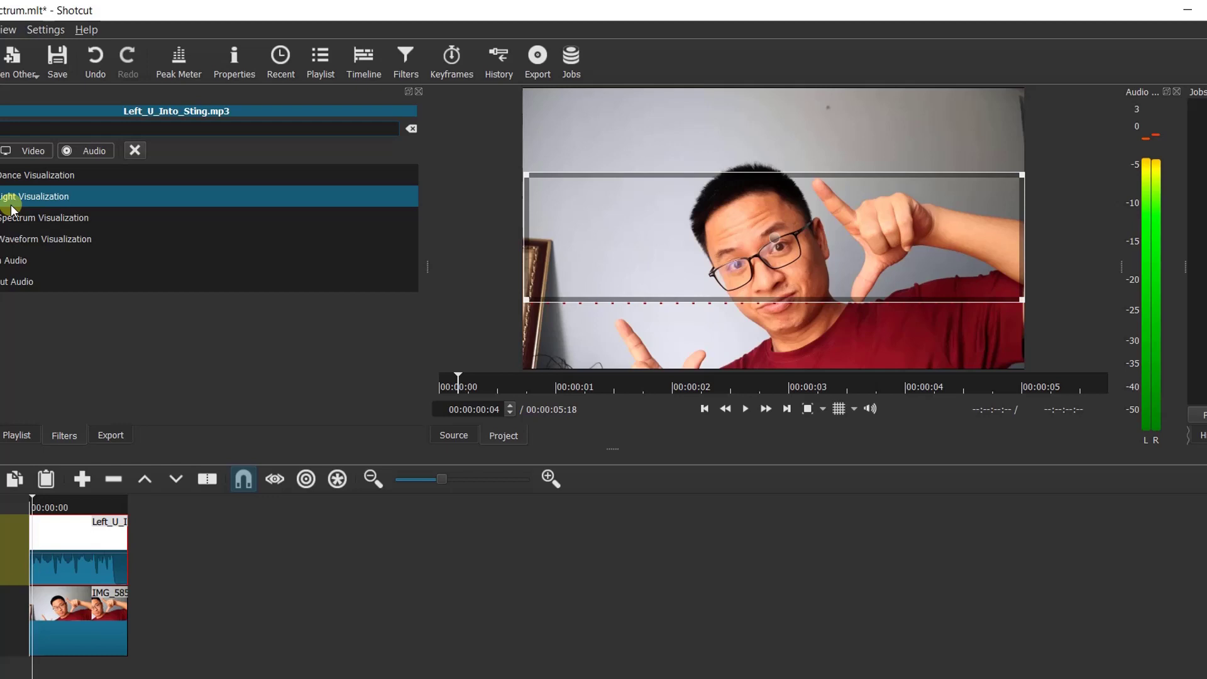
pyautogui.click(9, 218)
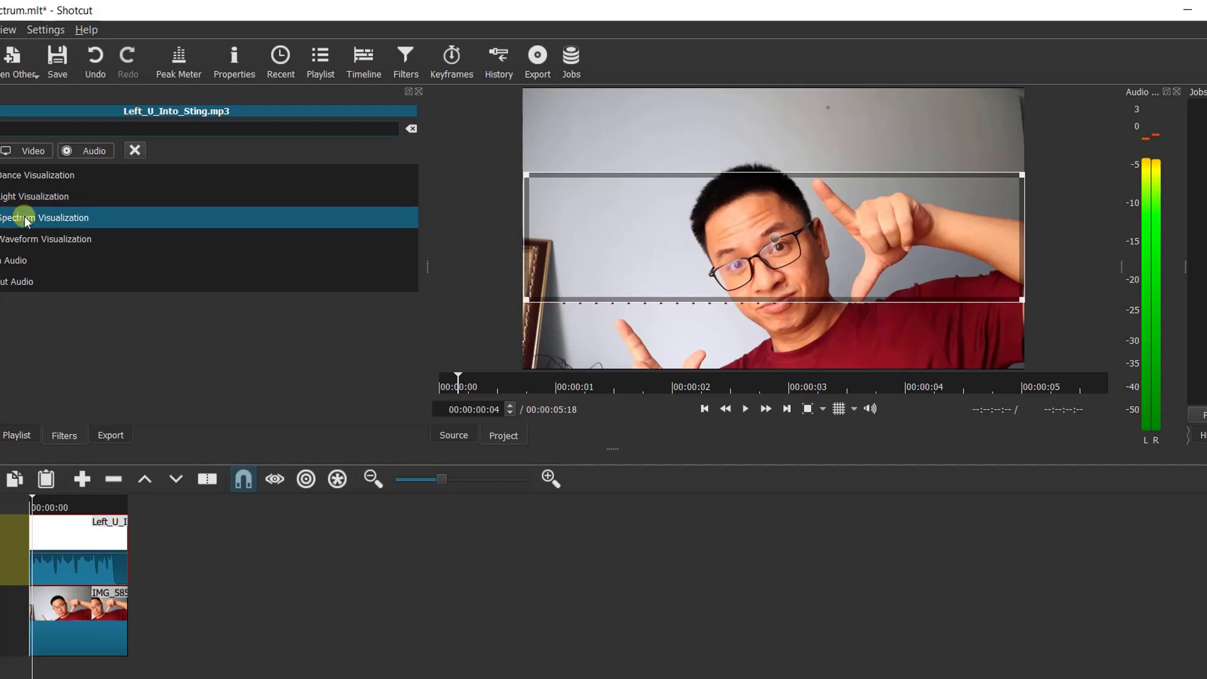
pyautogui.click(25, 218)
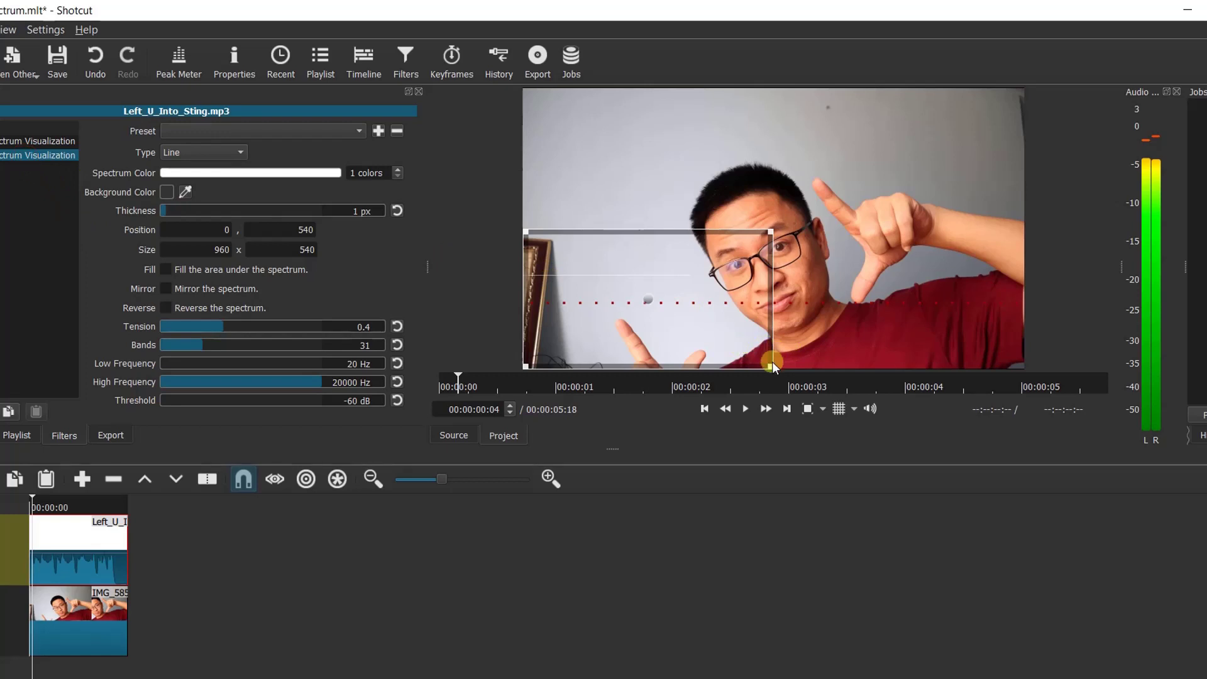
pyautogui.moveTo(771, 365); pyautogui.dragTo(1051, 361)
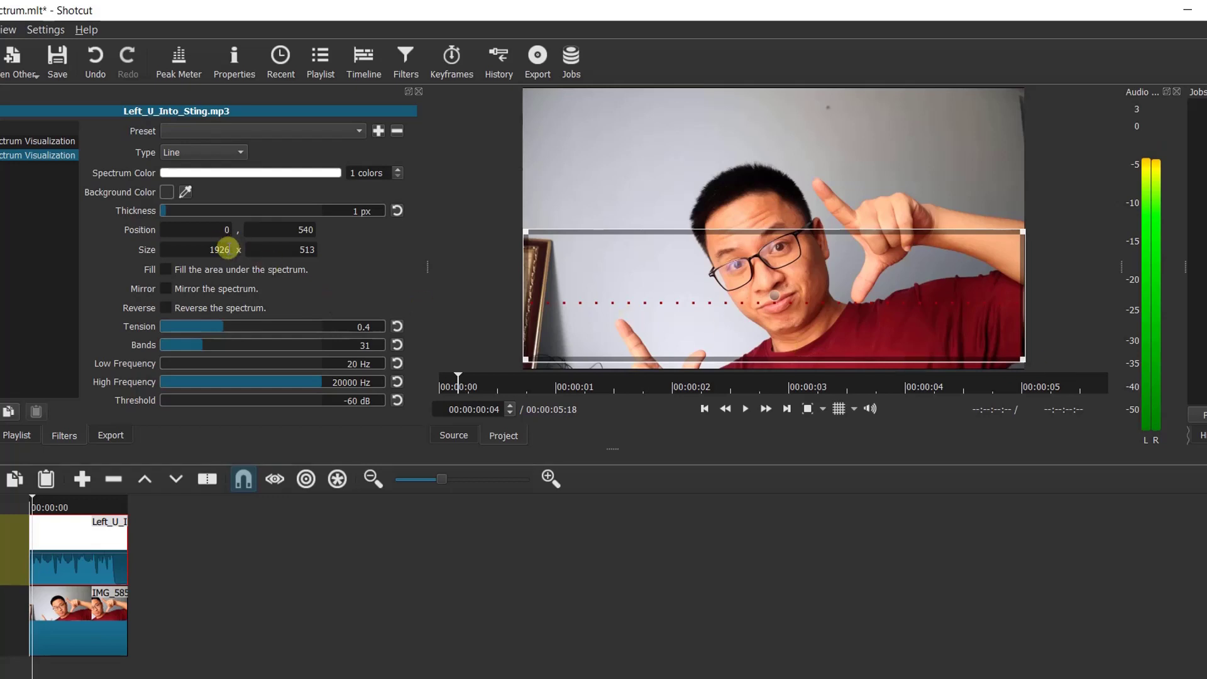
pyautogui.press('BackSpace')
pyautogui.write('0')
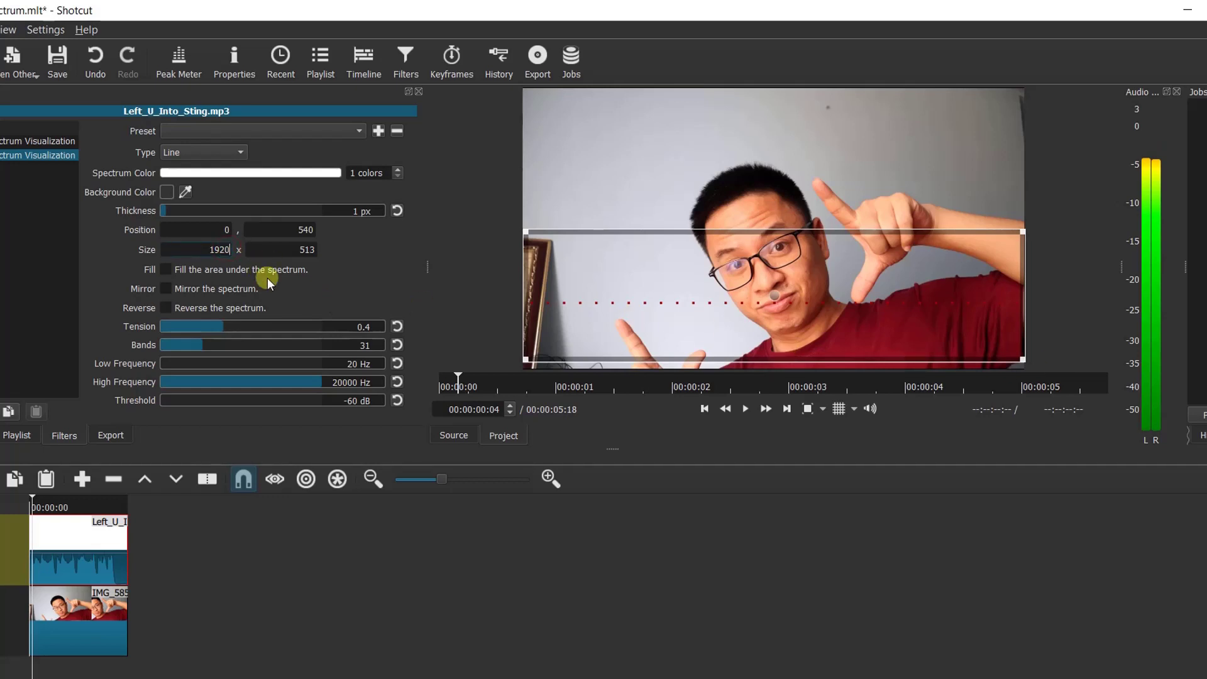